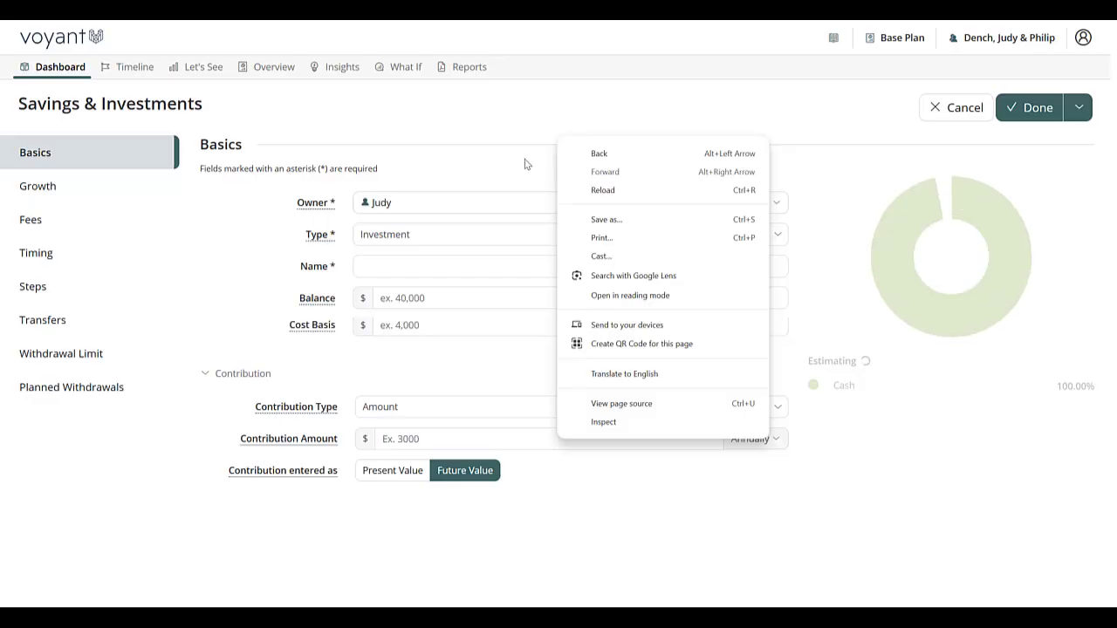
left_click(471, 138)
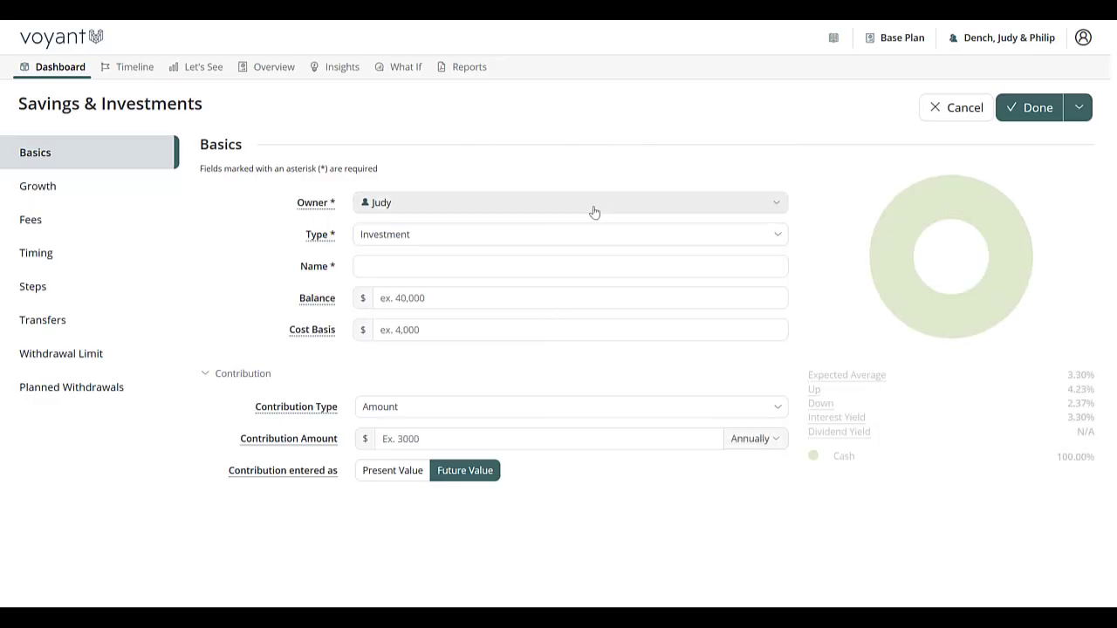
left_click(512, 236)
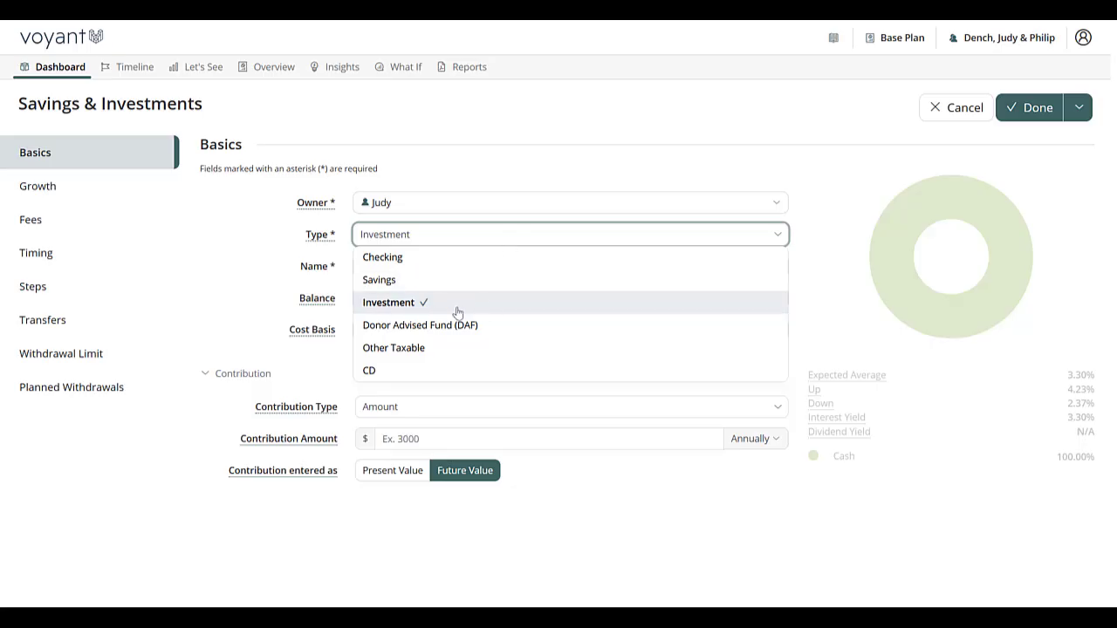
left_click(413, 349)
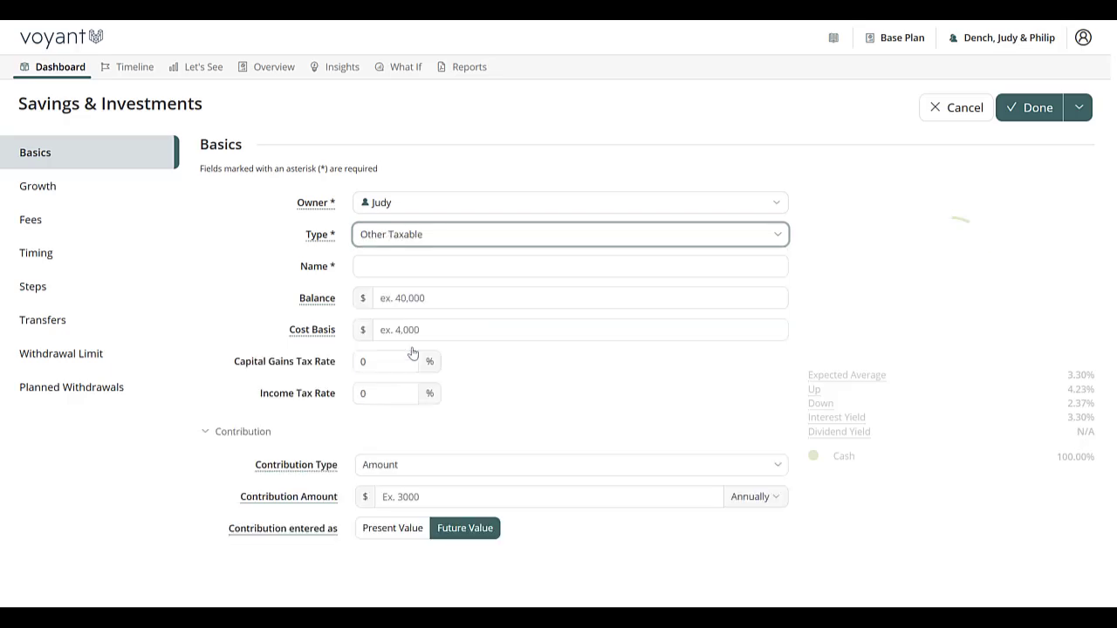
left_click(397, 298)
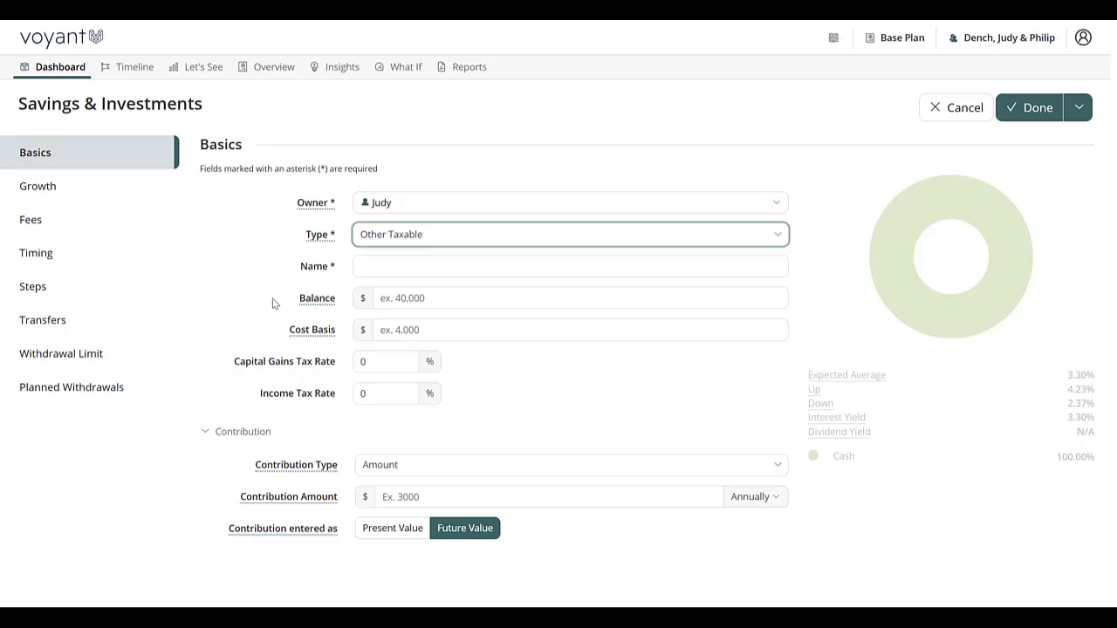
left_click(371, 366)
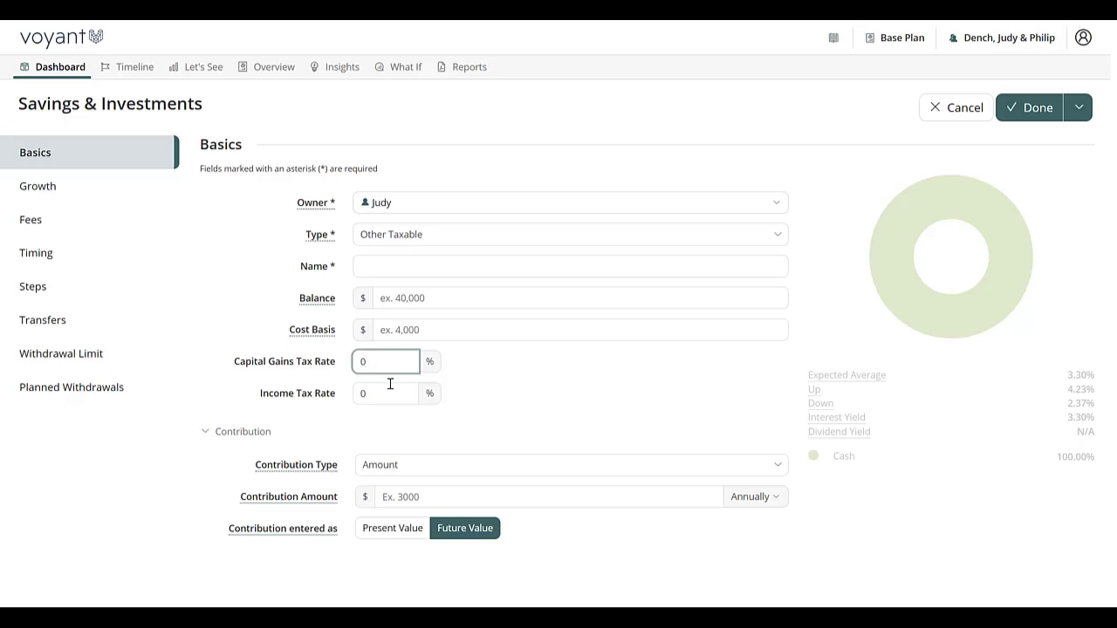
left_click(415, 237)
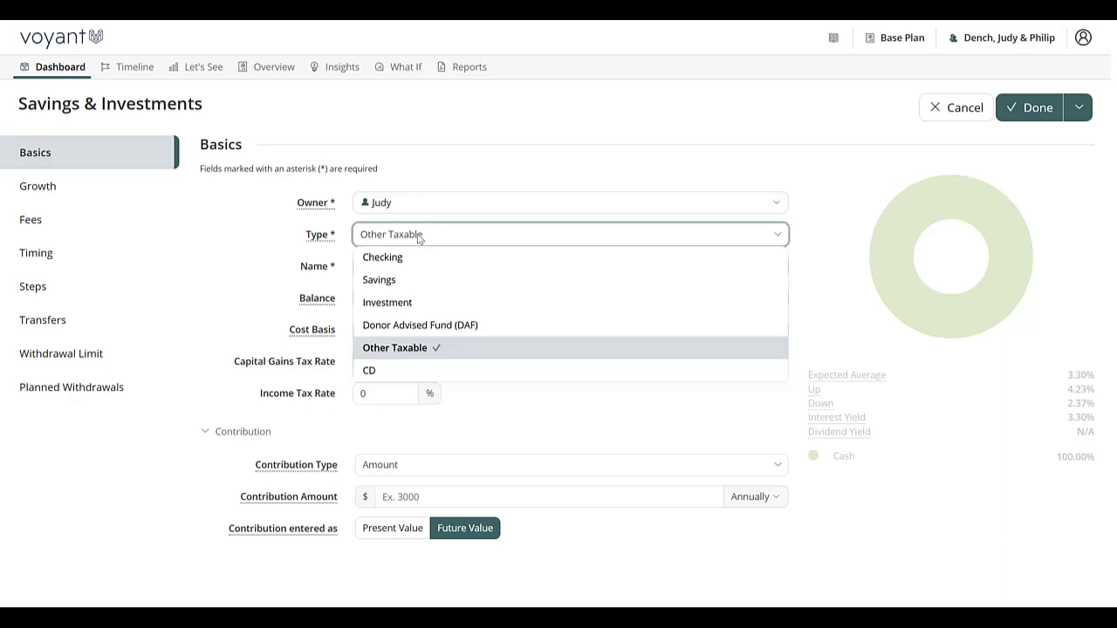
left_click(400, 306)
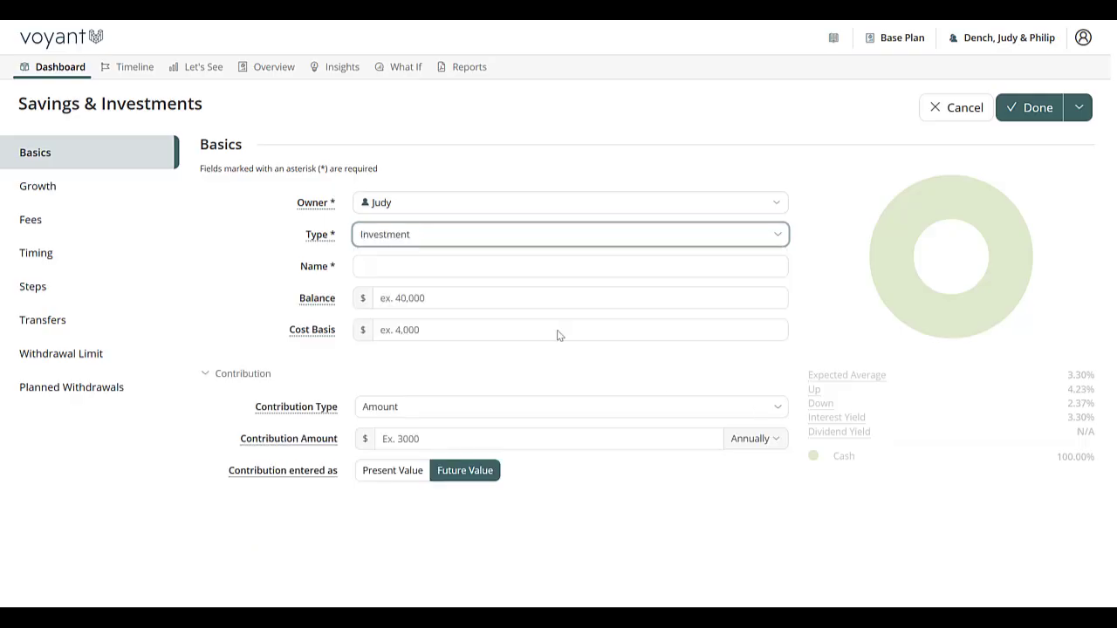
Step: Add Philip as a second owner of the account and name it Brokerage
left_click(416, 210)
left_click(399, 251)
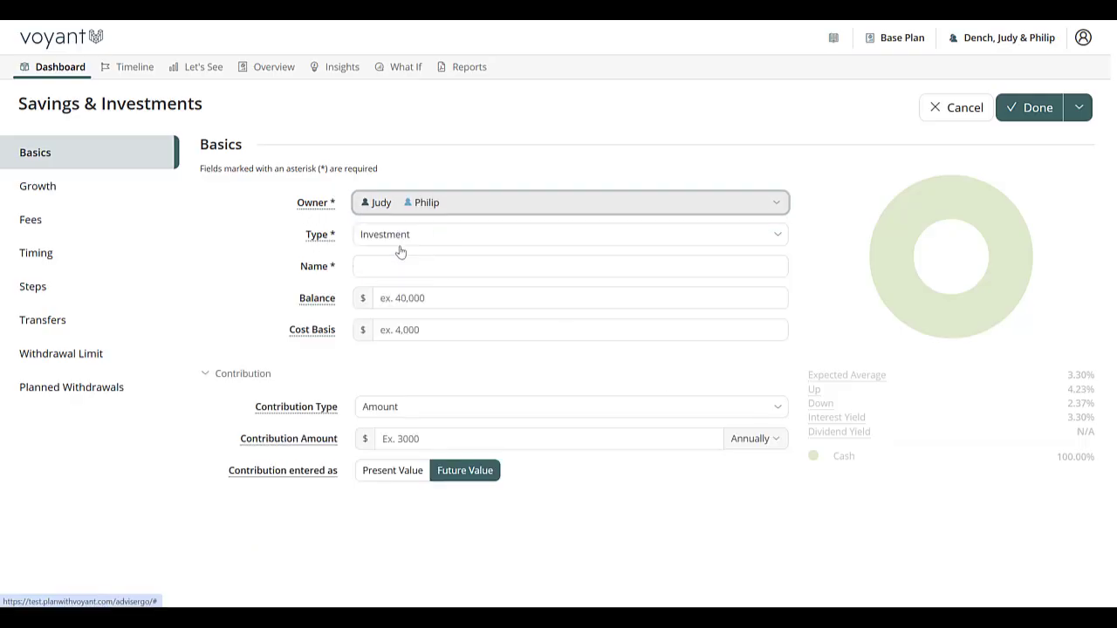
left_click(392, 265)
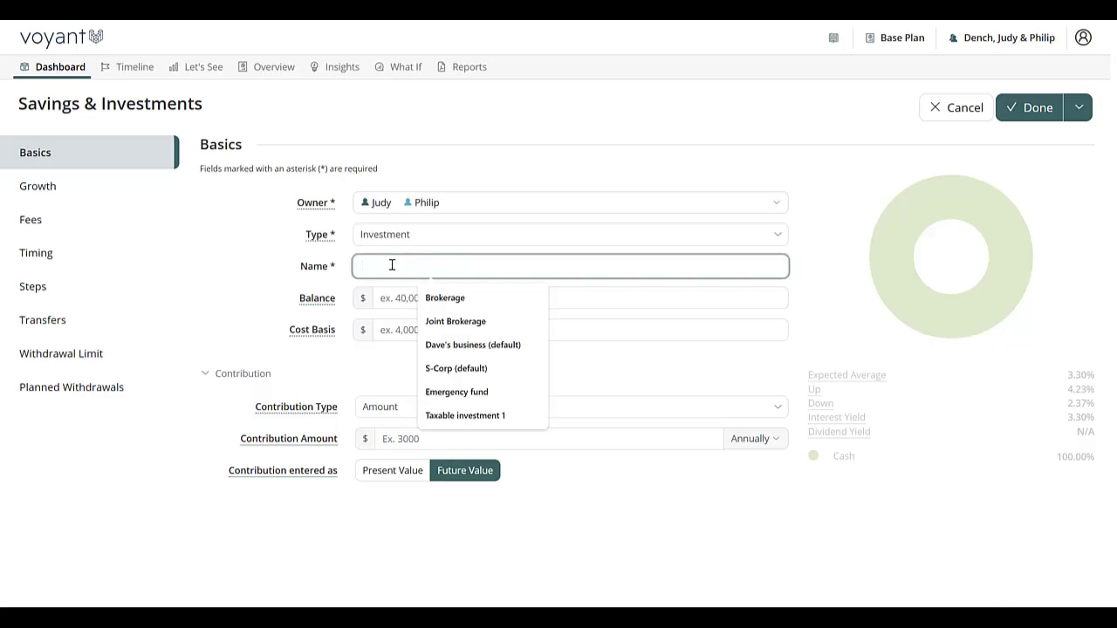
left_click(467, 303)
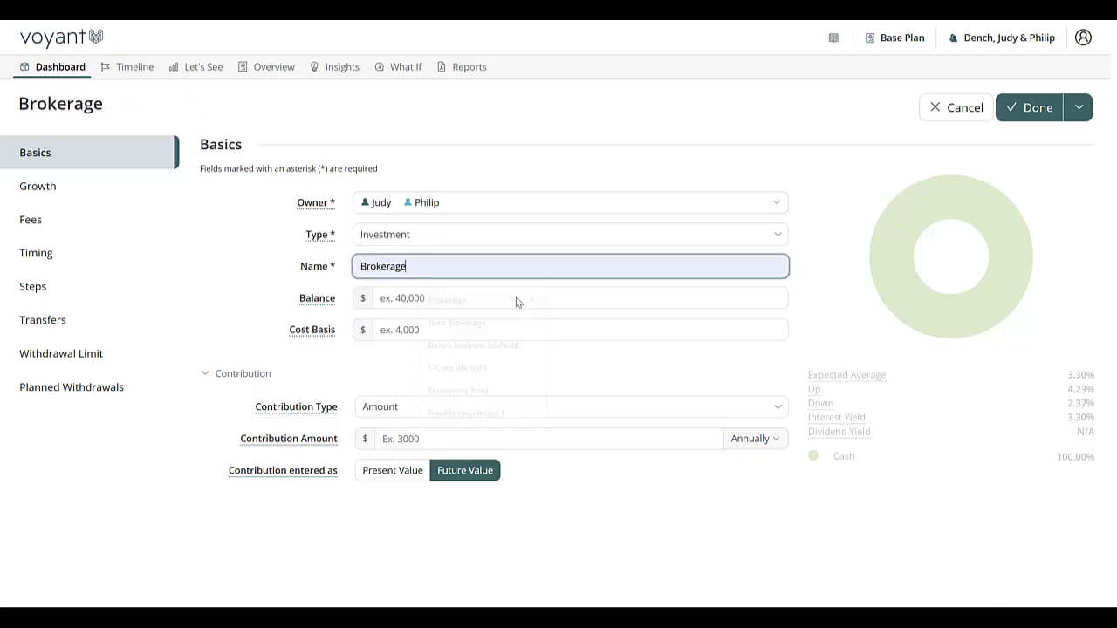
Step: Enter a balance of 250,000 and a cost basis of 150,000 for the account
left_click(392, 305)
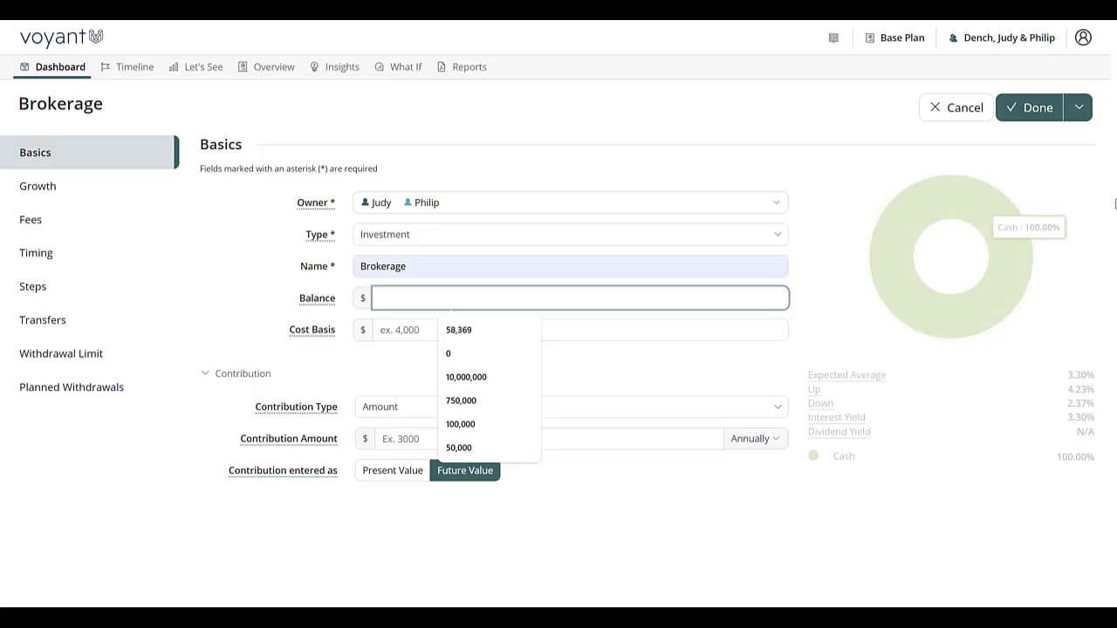
type("250,000")
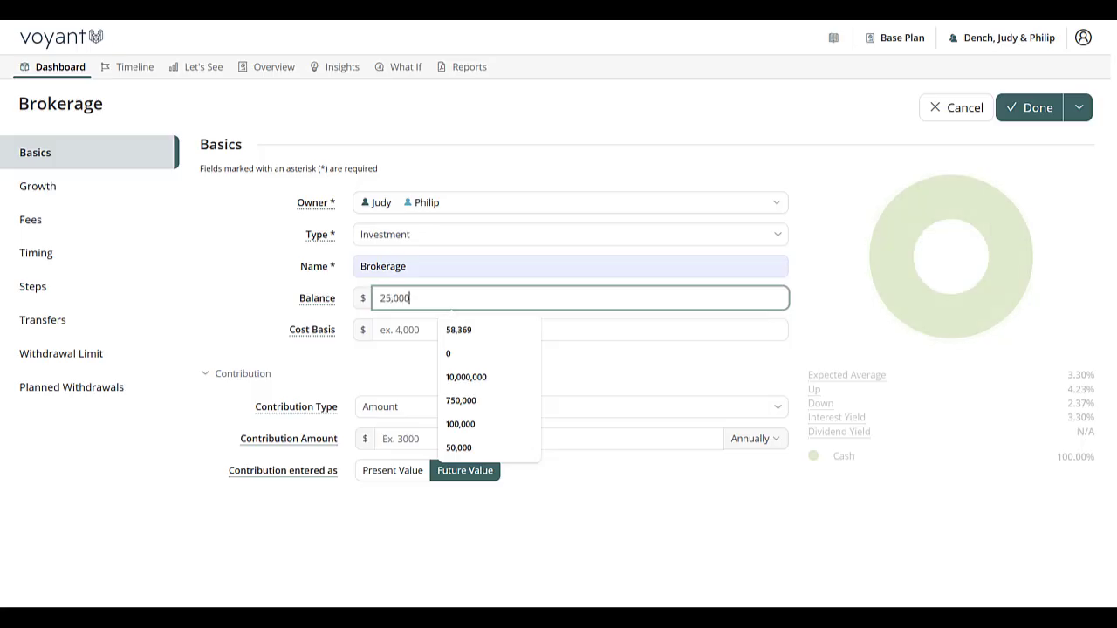
left_click(406, 330)
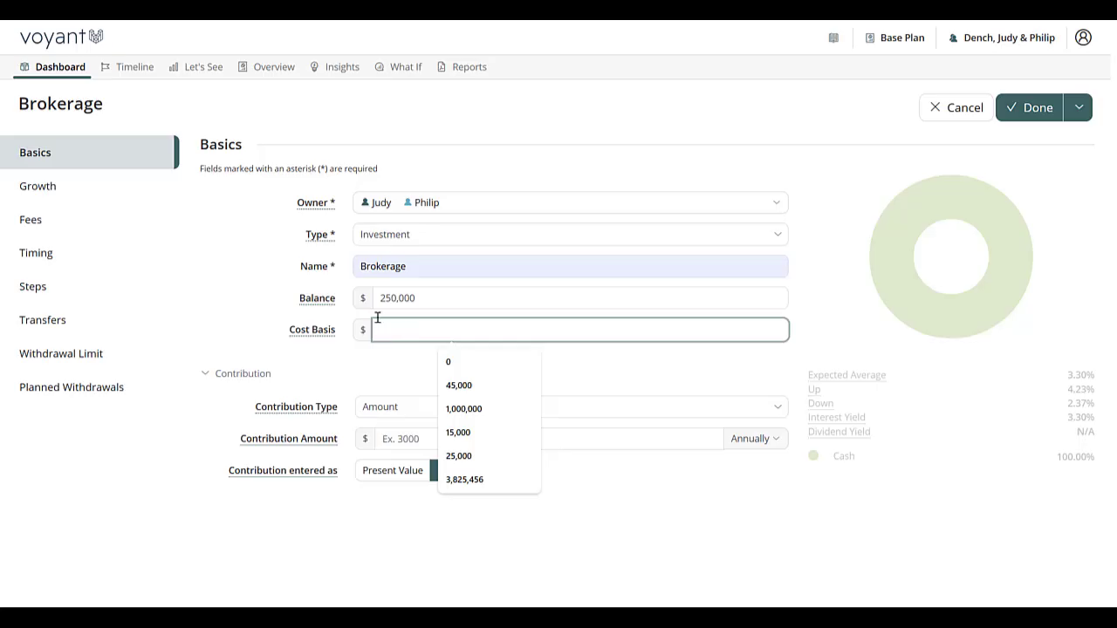
type("15,000")
left_click(384, 372)
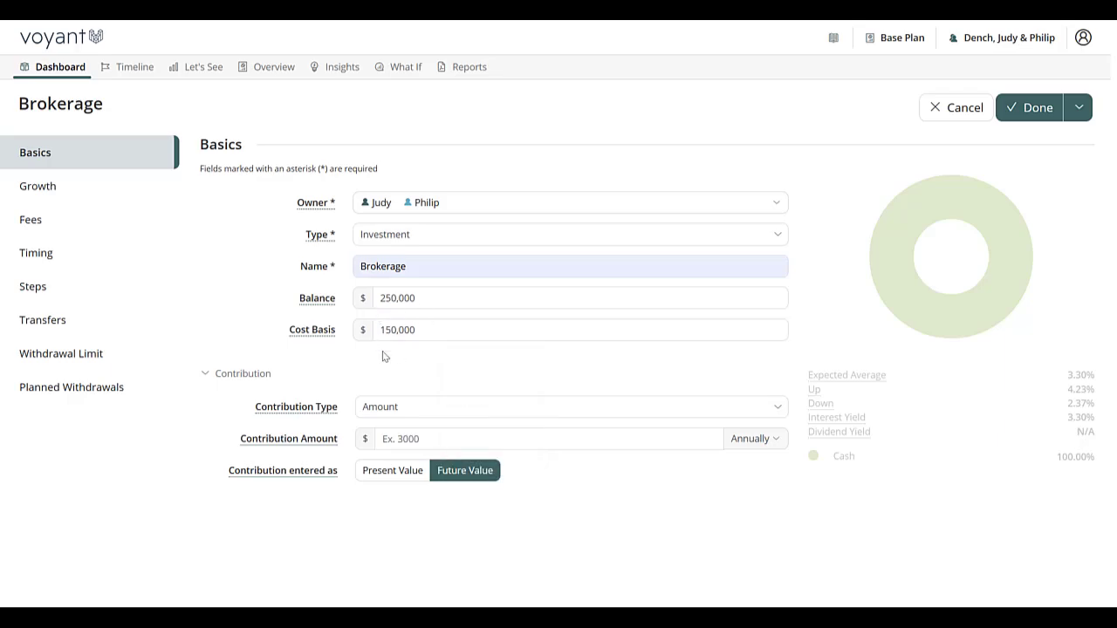
Step: Set the contribution amount to 350 on a monthly frequency
left_click(401, 439)
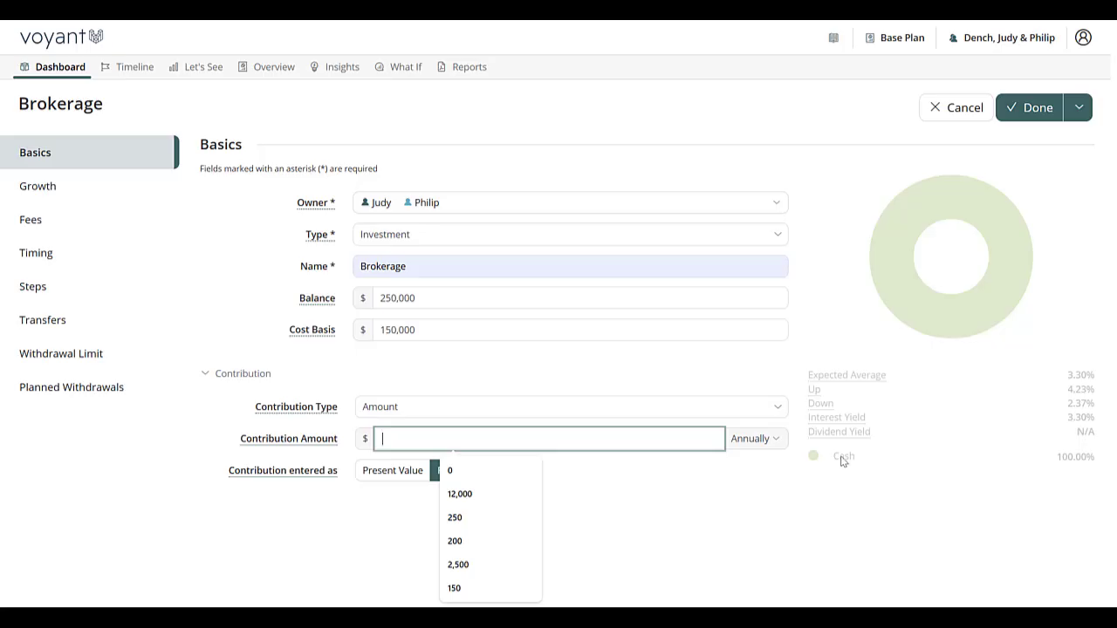
left_click(780, 440)
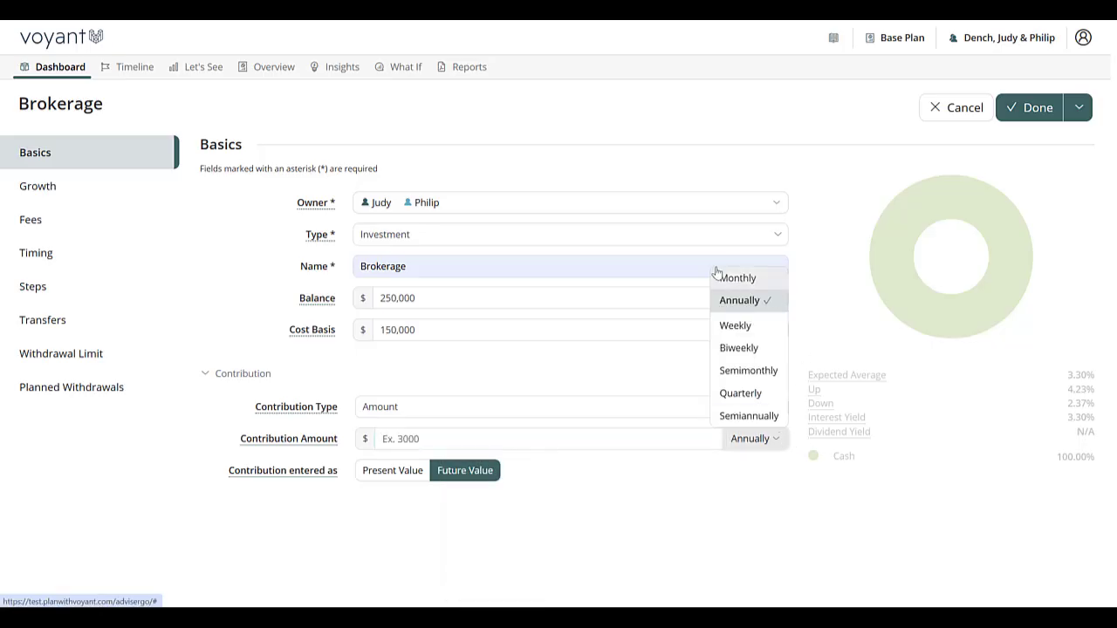
left_click(726, 278)
left_click(447, 434)
left_click(446, 439)
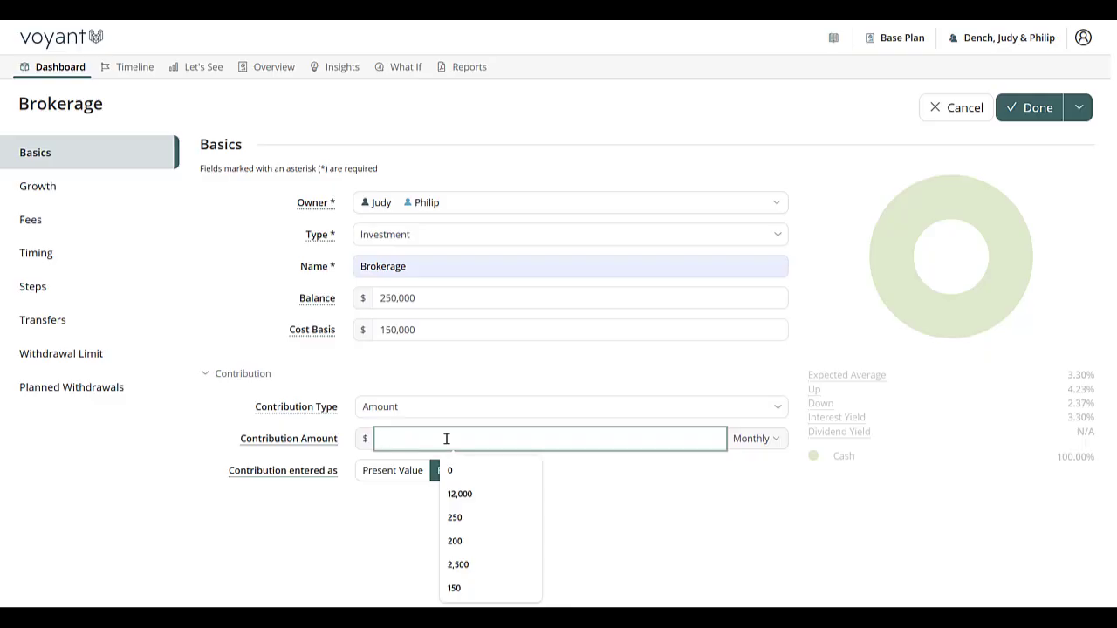
type("350")
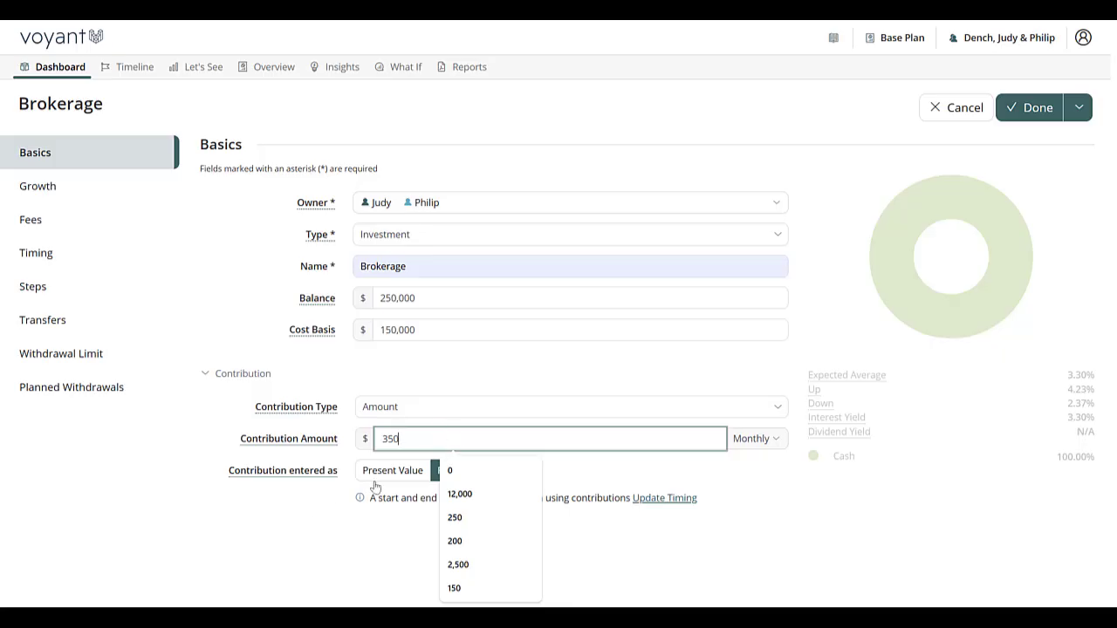
Step: Open contribution timing and set contributions to start at Plan Start and end at Retirement
left_click(668, 498)
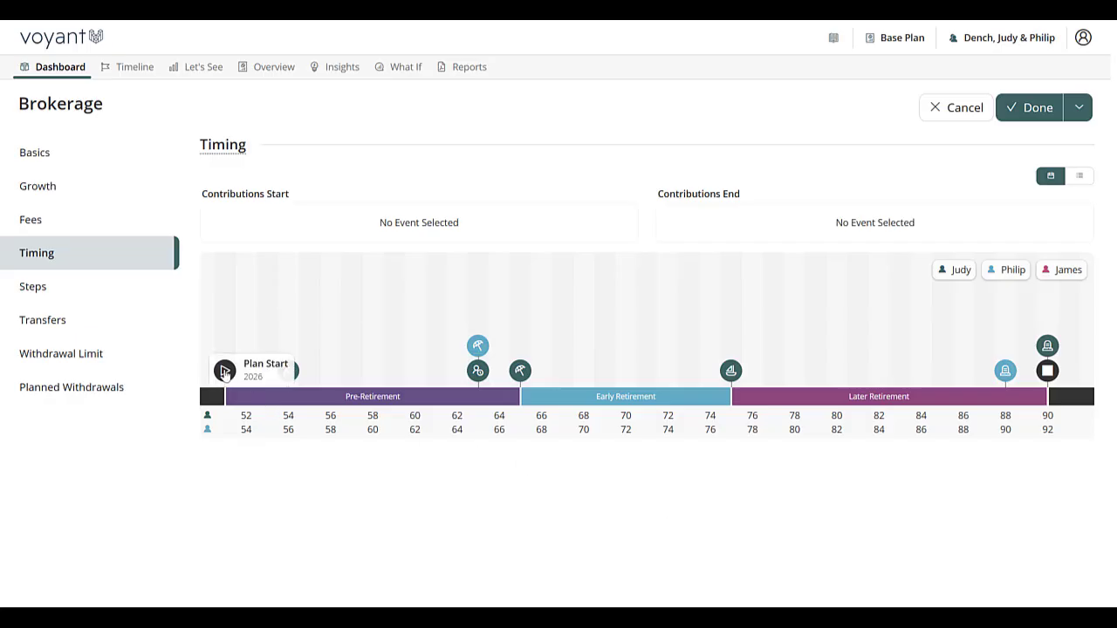
left_click_drag(226, 375, 271, 228)
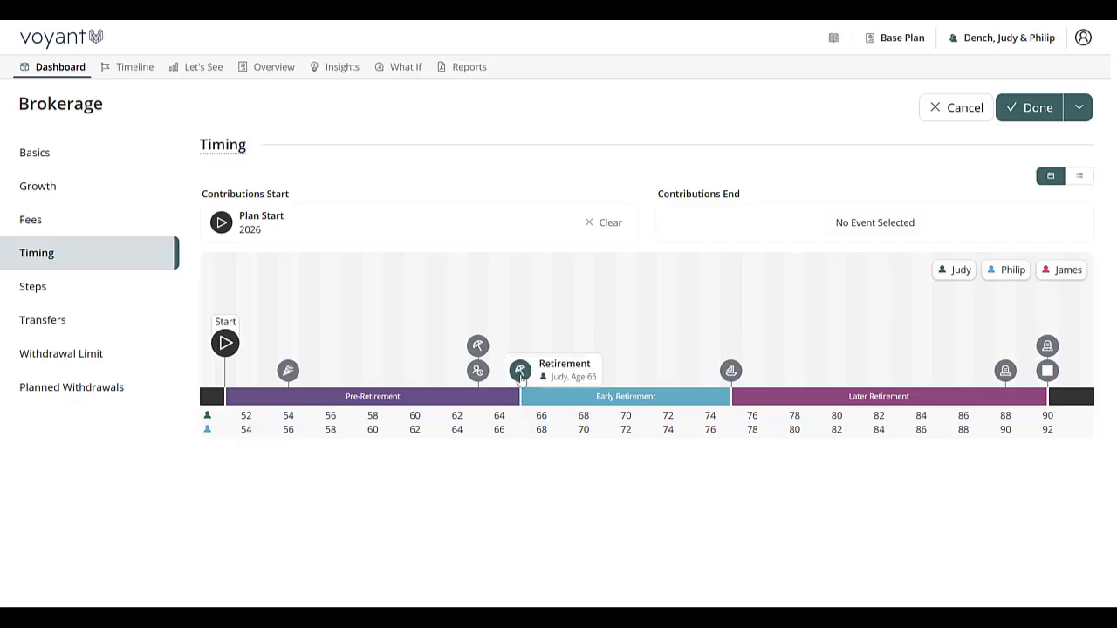
left_click_drag(520, 371, 707, 231)
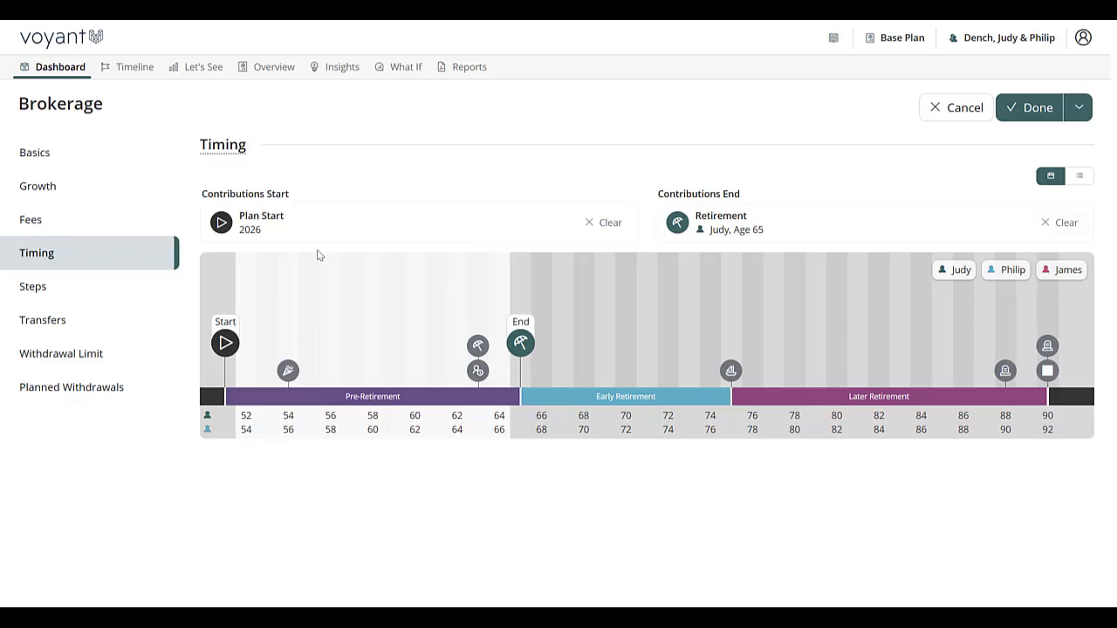
Step: Switch account growth to portfolio-based and select the Moderate Portfolio Long Term model portfolio
left_click(38, 190)
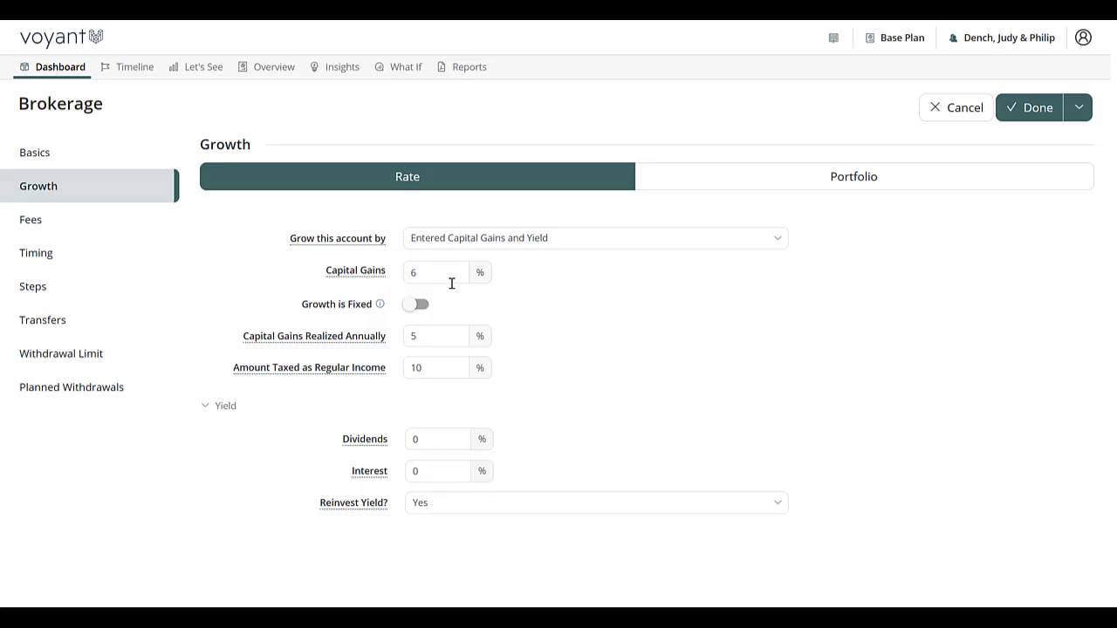
left_click(870, 181)
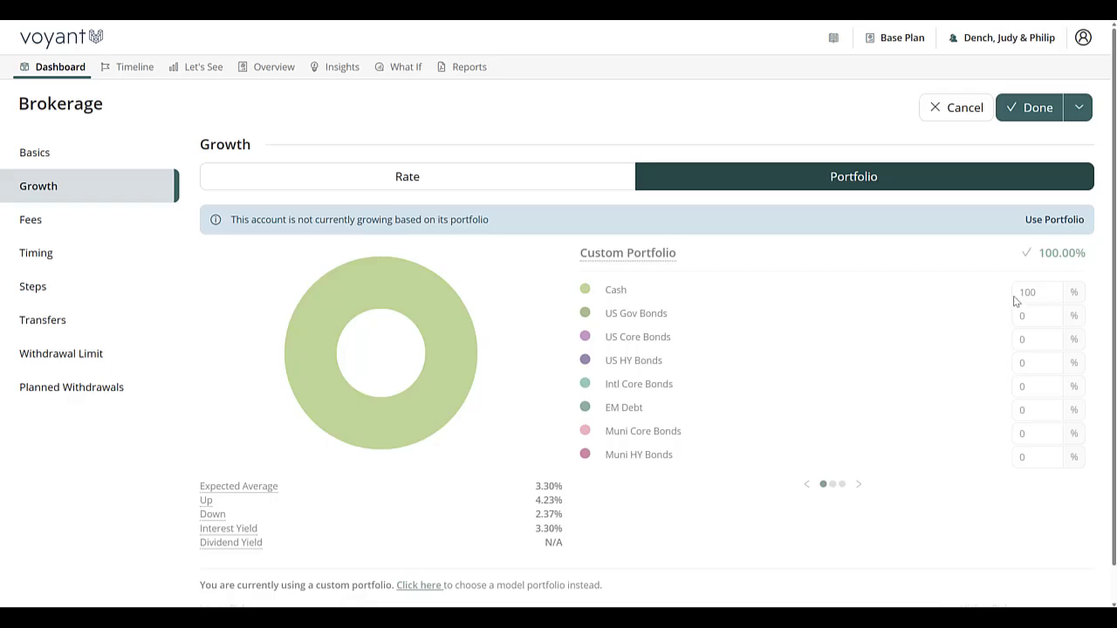
left_click(1043, 220)
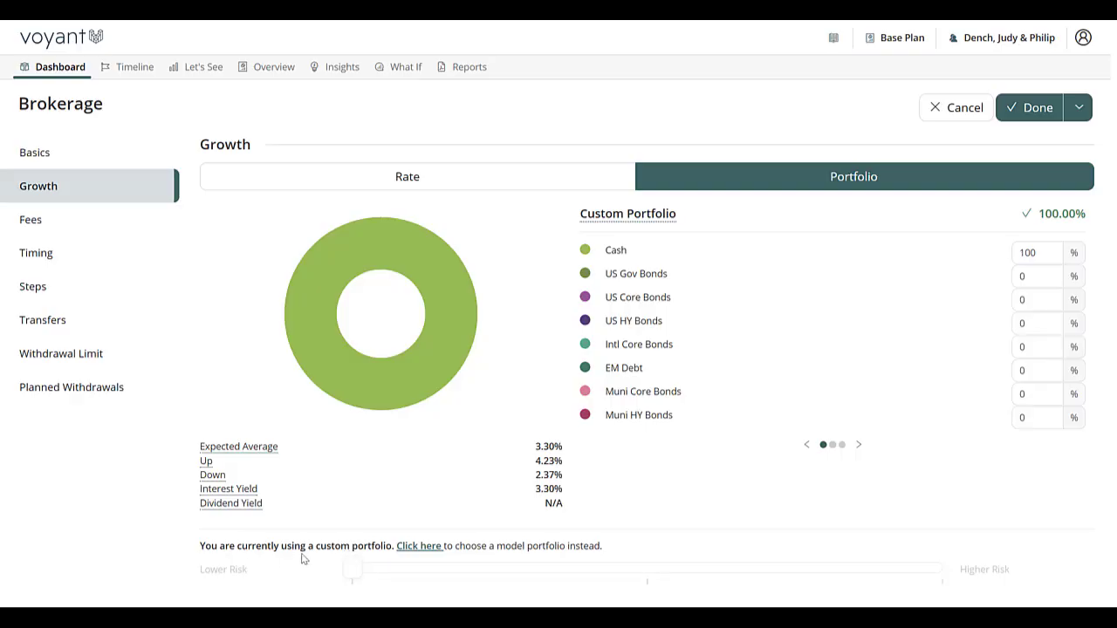
left_click(427, 551)
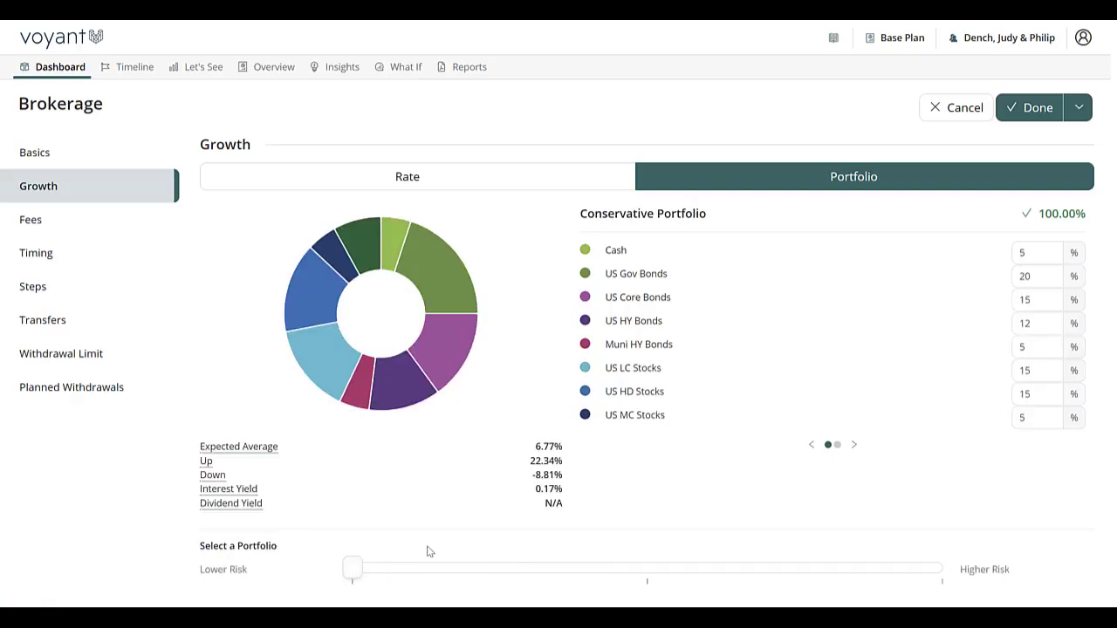
left_click_drag(352, 569, 509, 579)
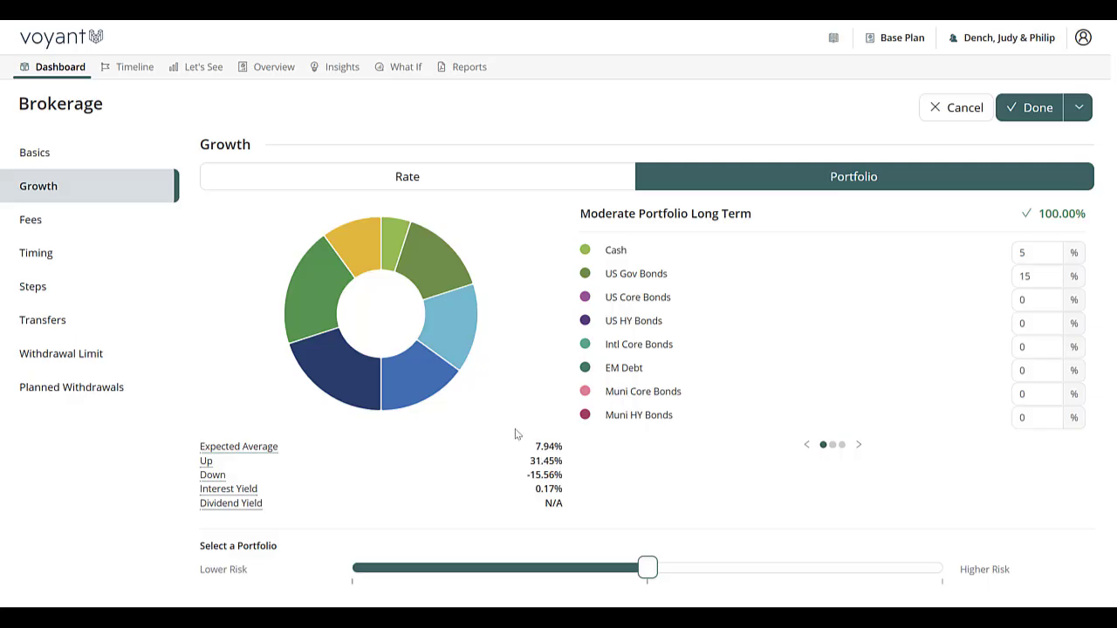
Step: Review the fee settings and the explanation of the ongoing advice fee
left_click(28, 228)
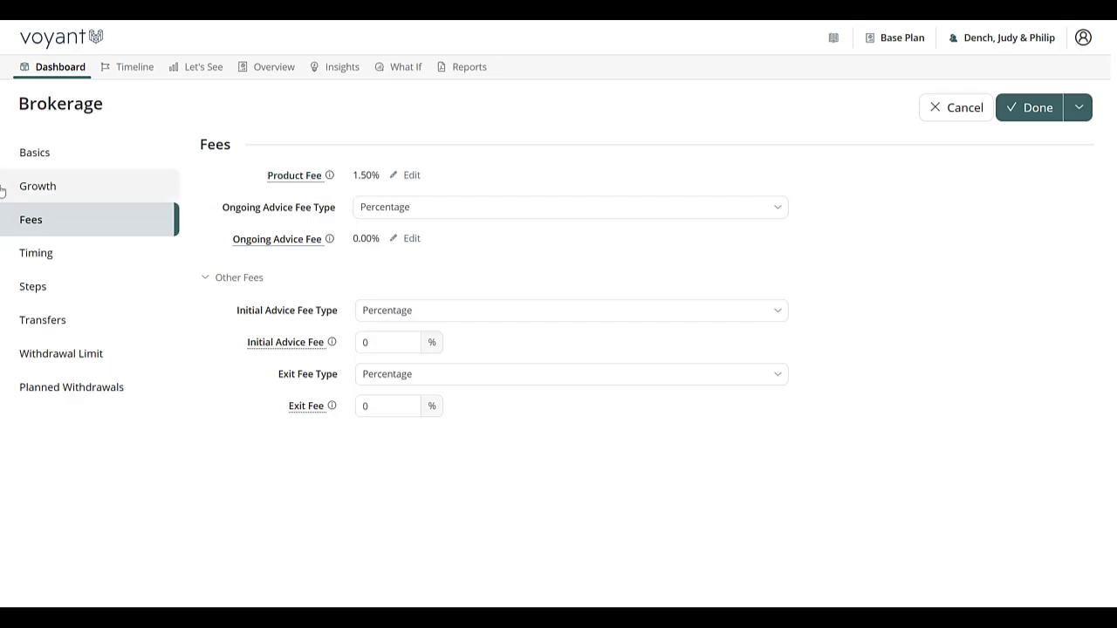
left_click(57, 185)
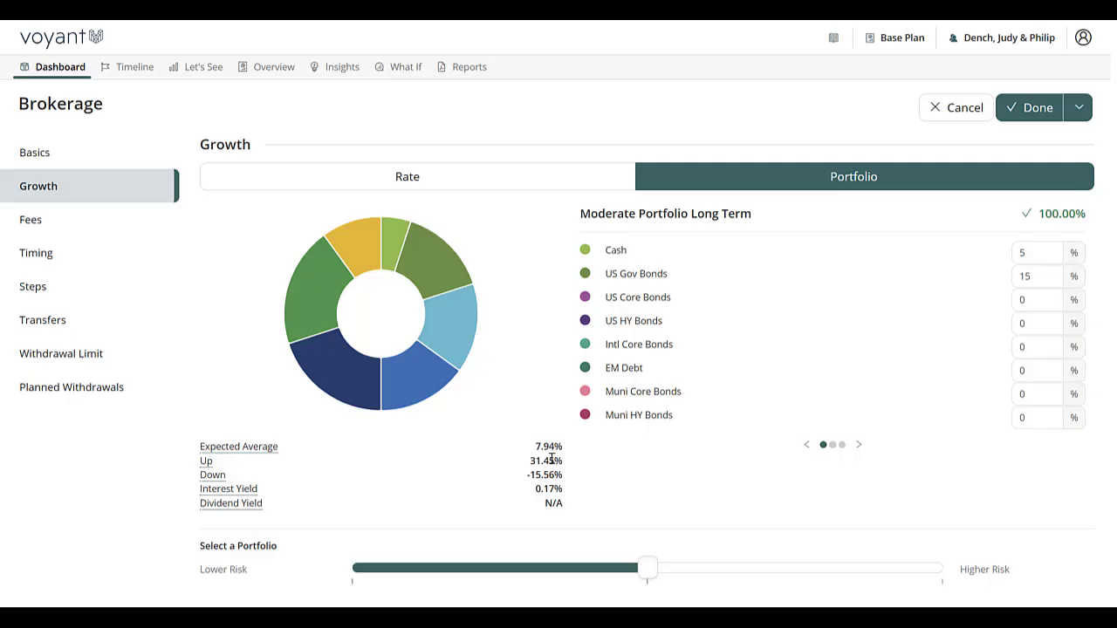
left_click(31, 219)
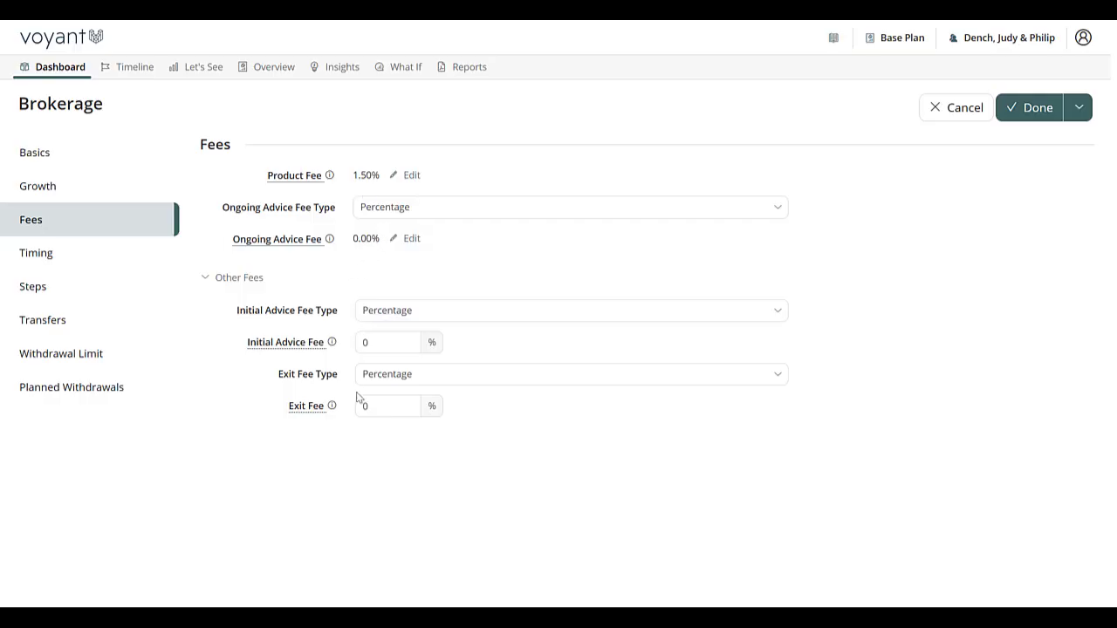
left_click(267, 241)
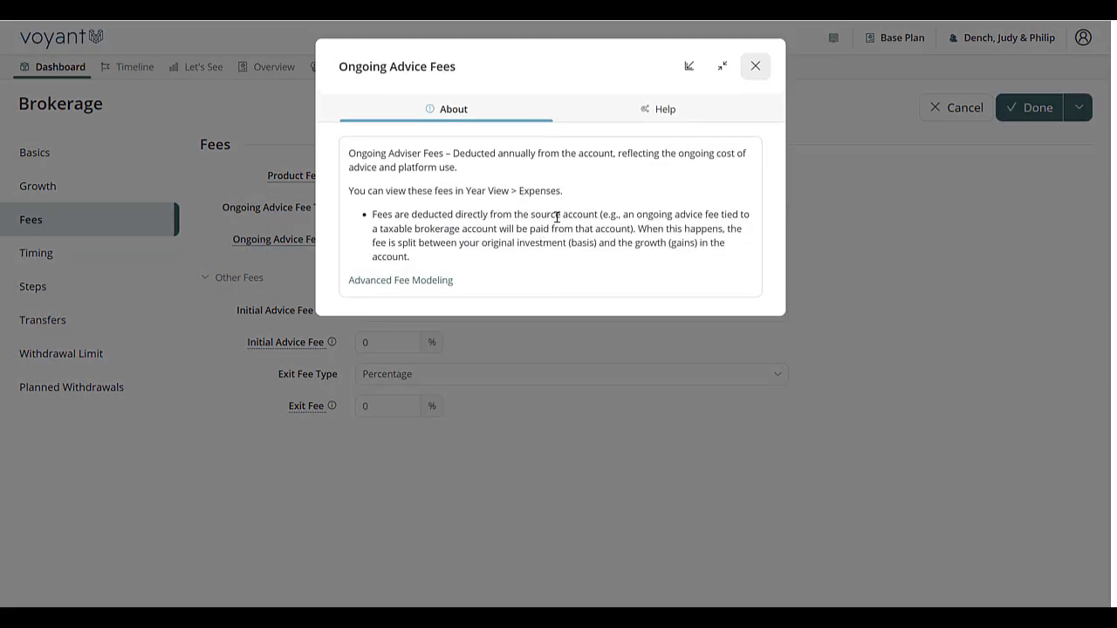
left_click(755, 65)
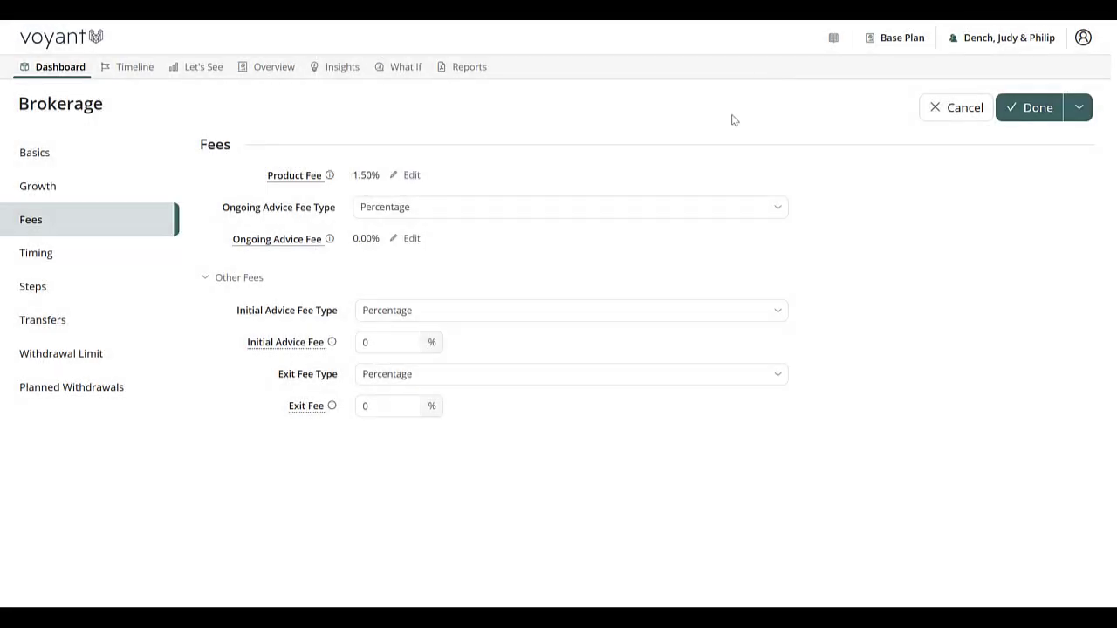
Step: Add a new step to the Brokerage account, switching its contribution change on and back off
left_click(57, 296)
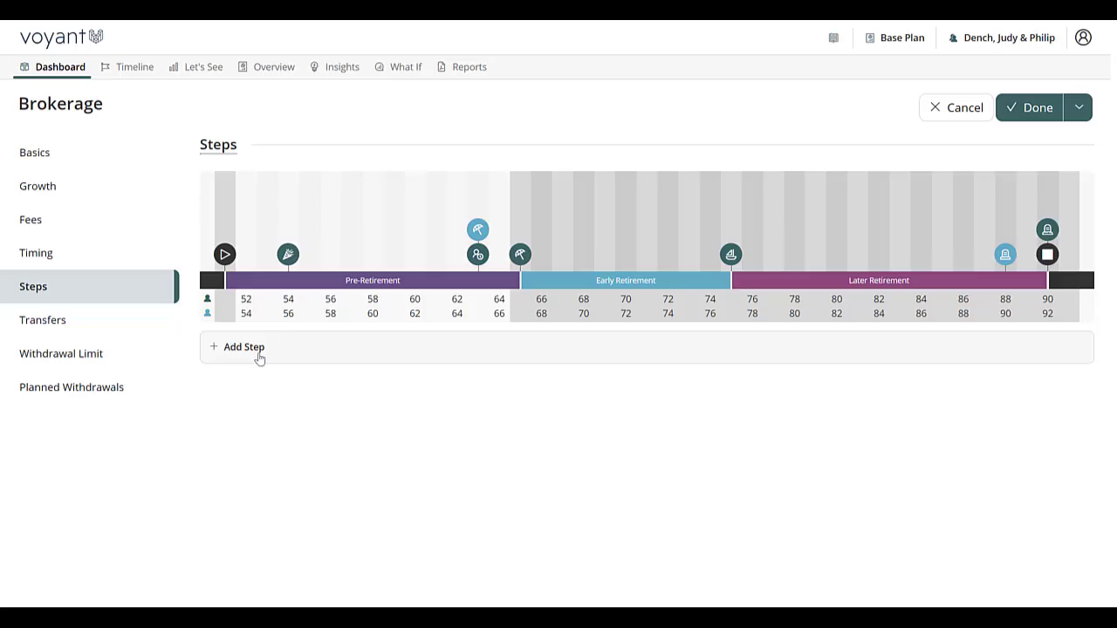
left_click(244, 348)
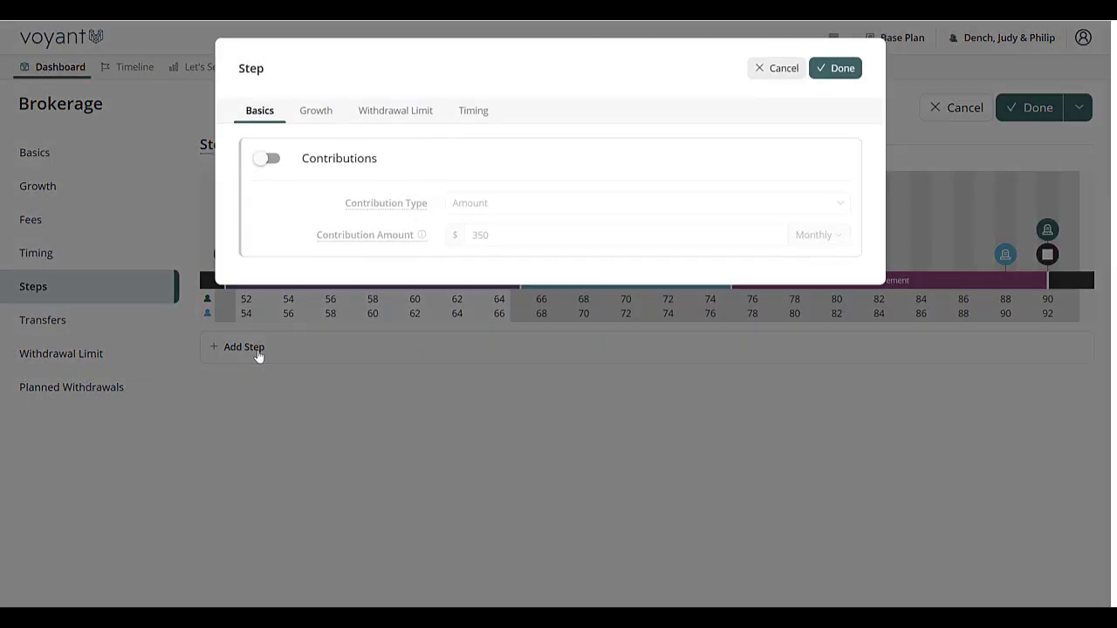
left_click(274, 161)
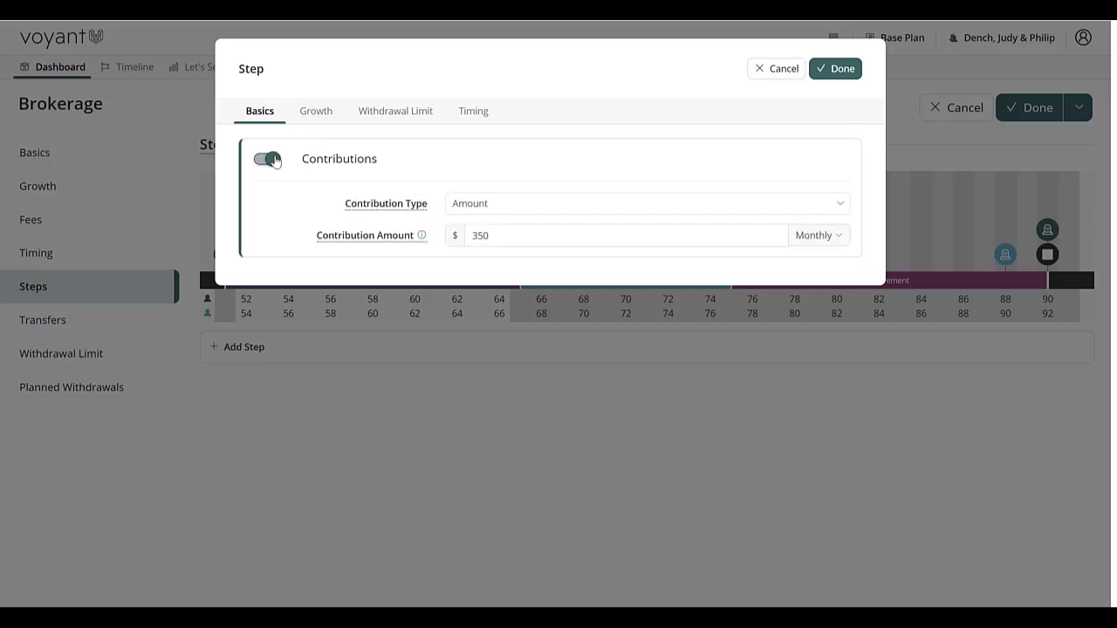
left_click(561, 230)
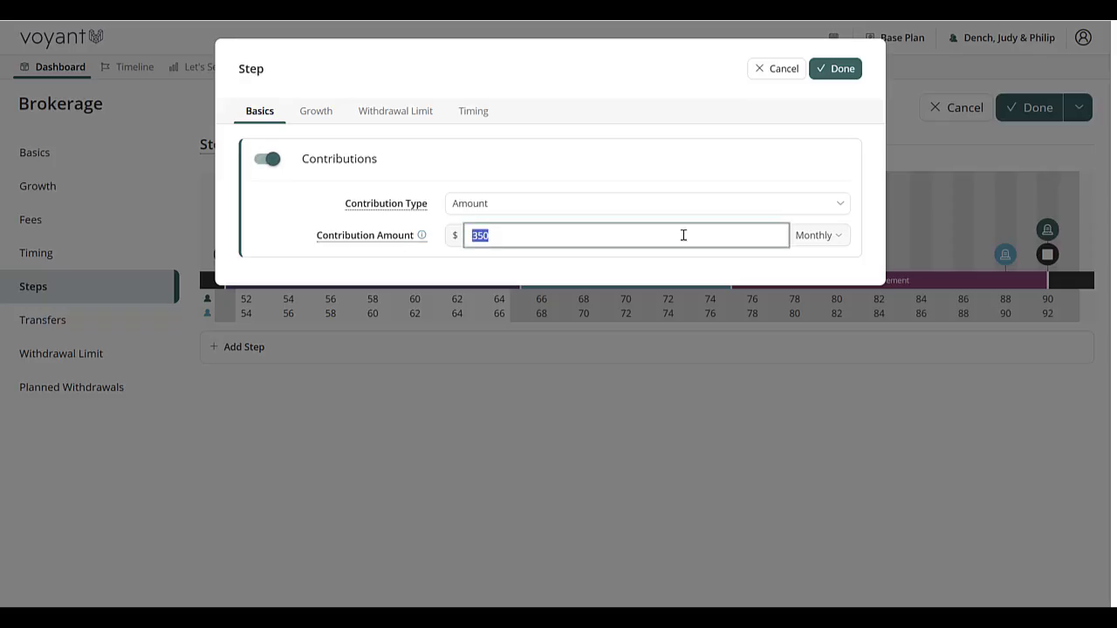
left_click(272, 162)
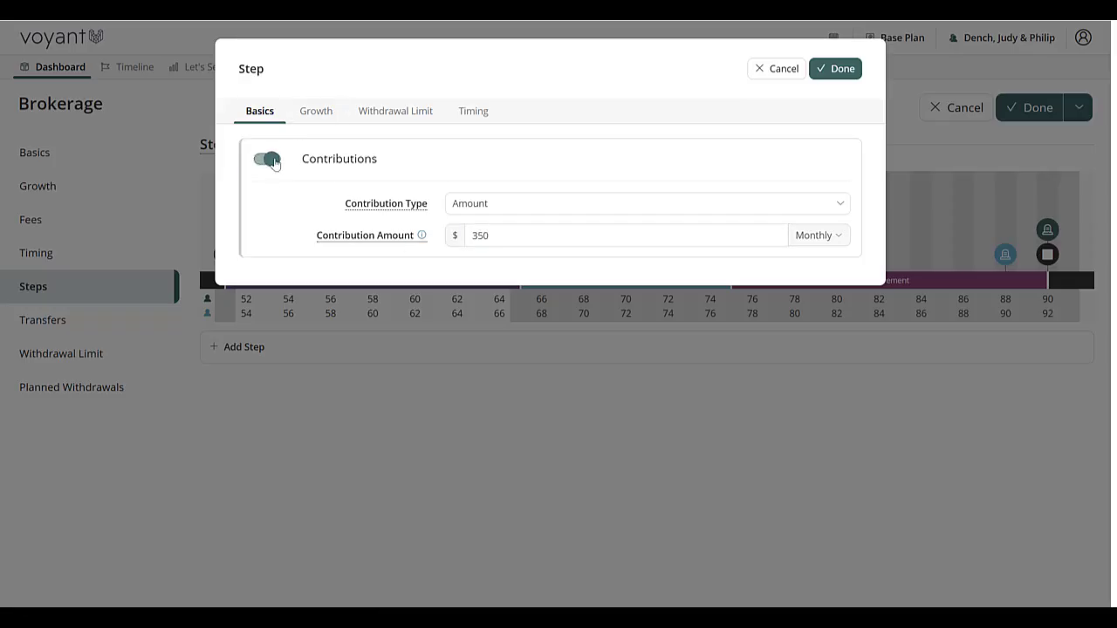
Step: Enable an asset allocation change in the step and select the Conservative Portfolio
left_click(319, 111)
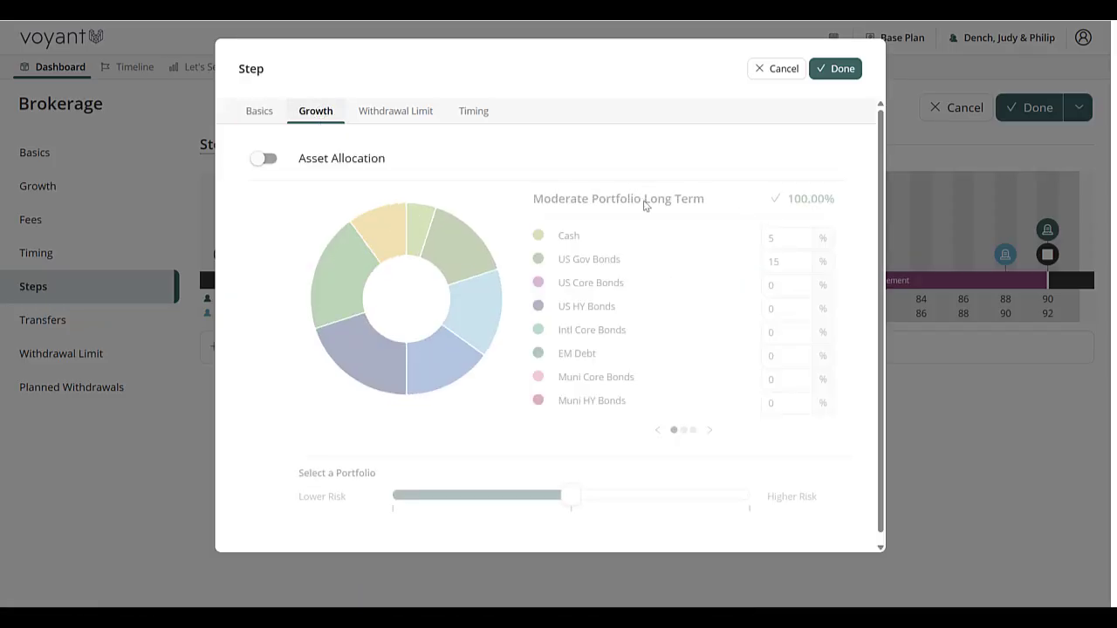
left_click(269, 162)
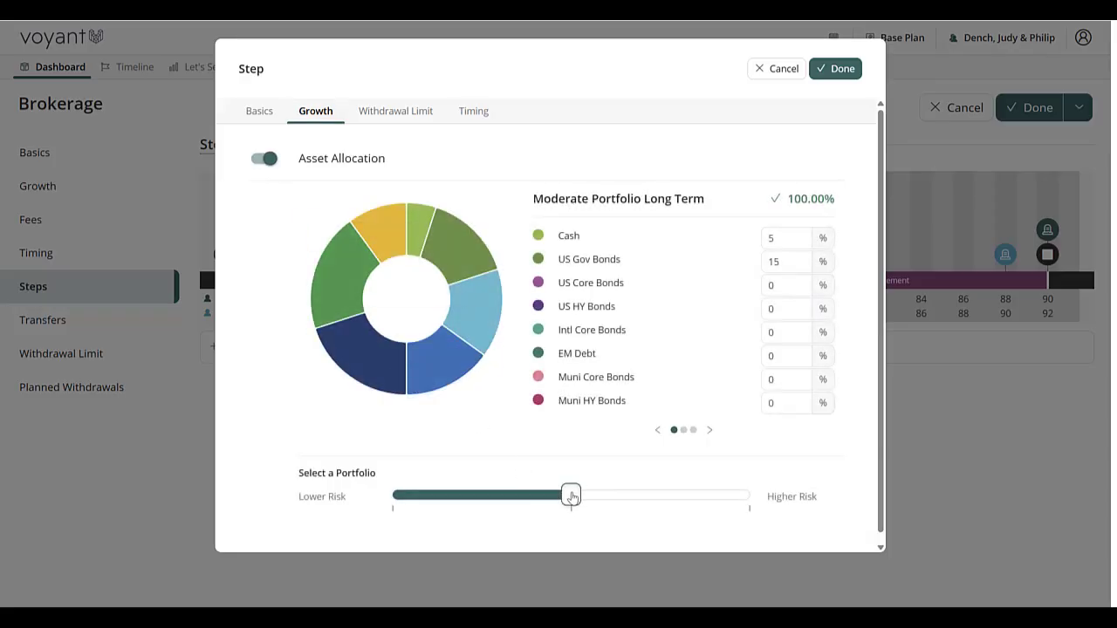
left_click_drag(572, 497, 444, 498)
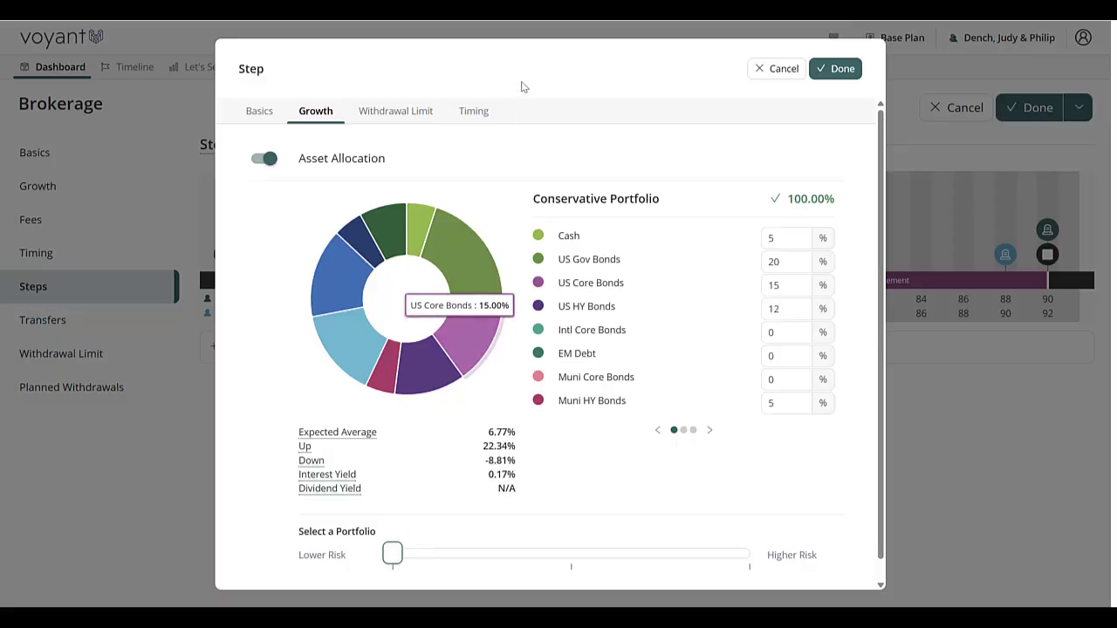
Step: Set the step to occur at the Retirement event and save the step
left_click(476, 113)
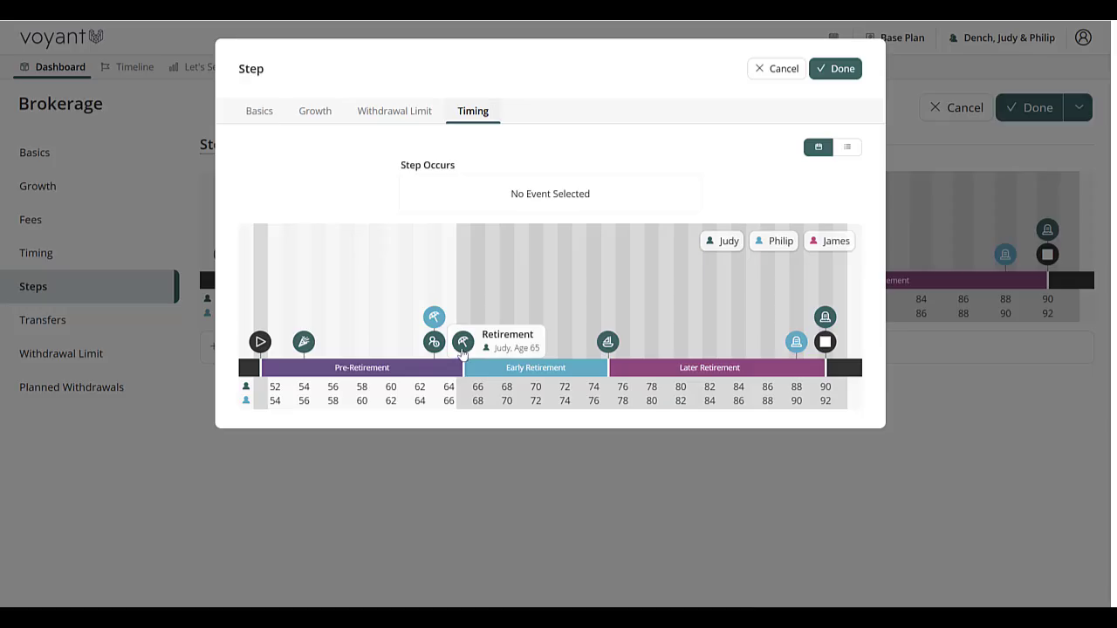
left_click_drag(462, 345, 515, 199)
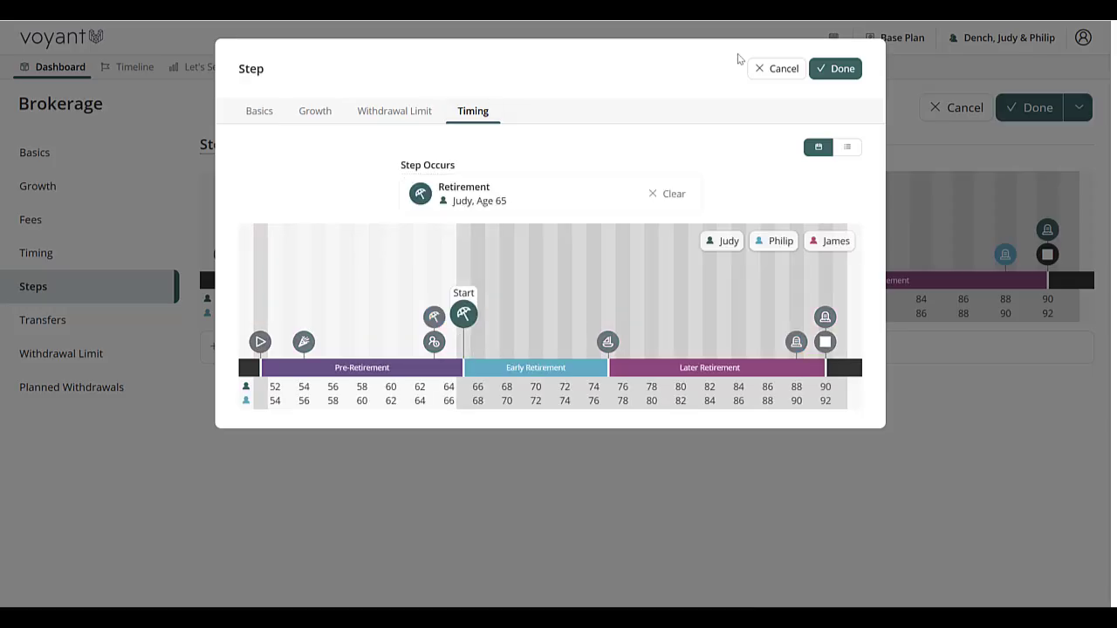
left_click(843, 74)
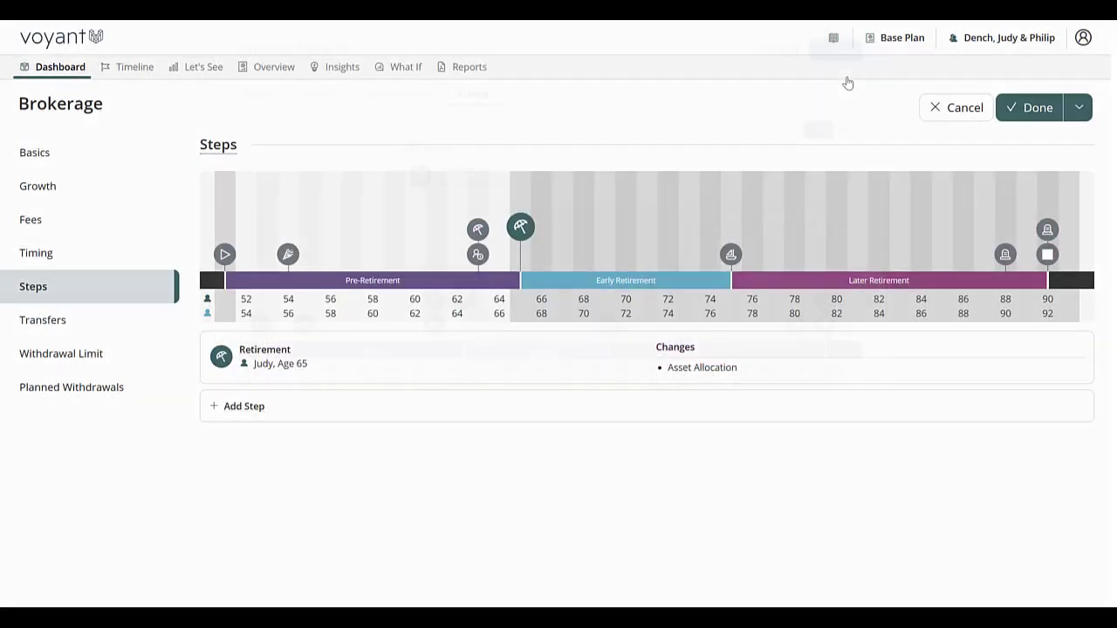
Step: Review the Transfers, Withdrawal Limit and Planned Withdrawals sections, then save the Brokerage account
left_click(110, 323)
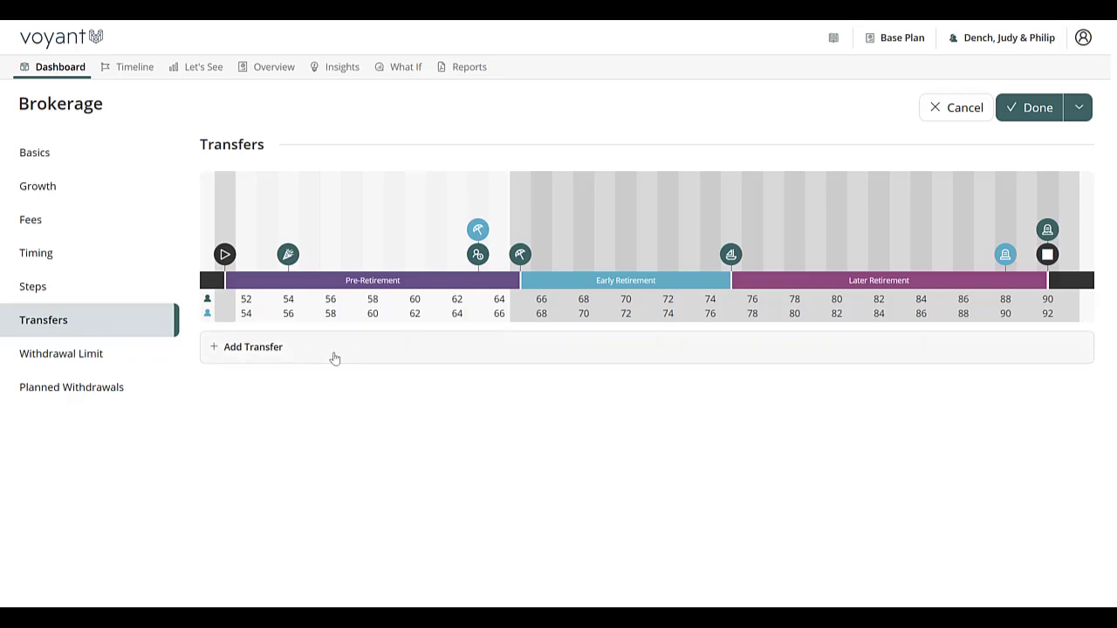
left_click(64, 362)
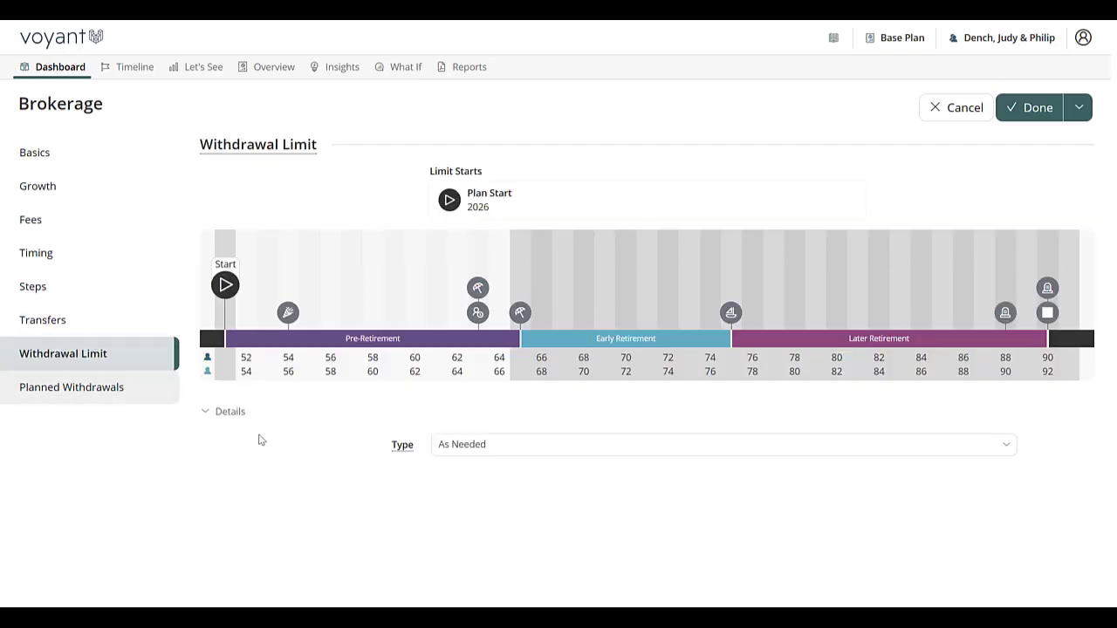
left_click(480, 446)
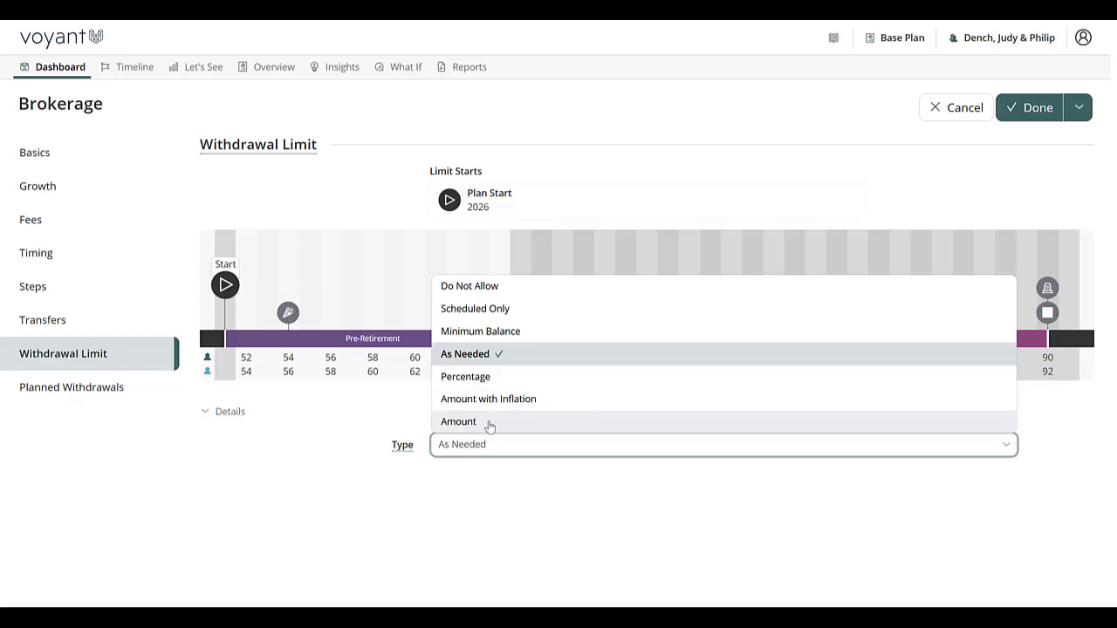
left_click(504, 506)
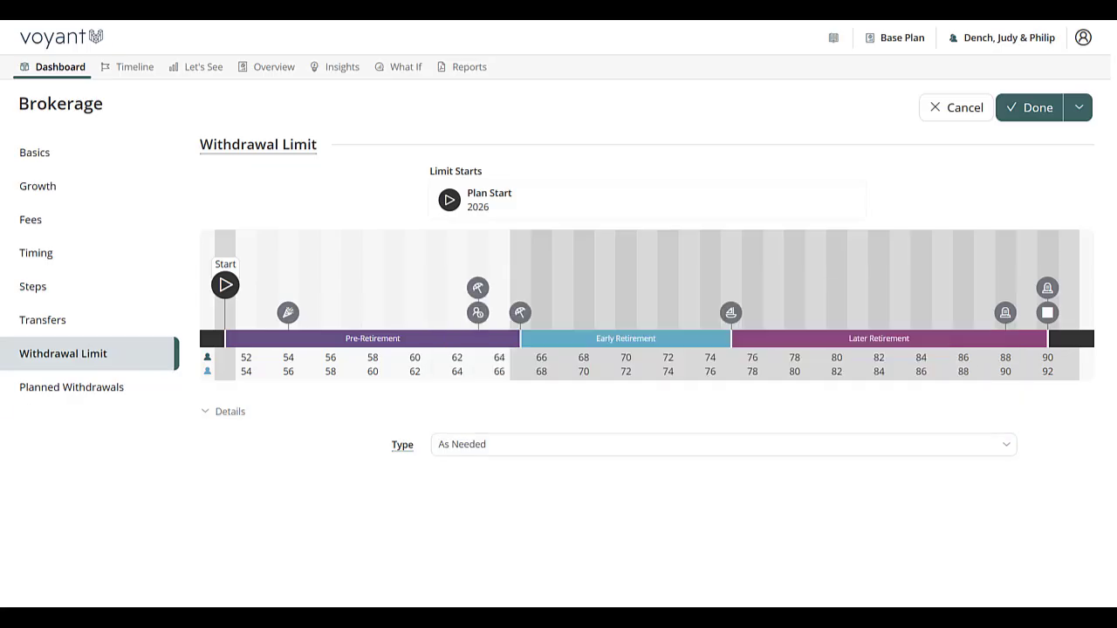
left_click(63, 397)
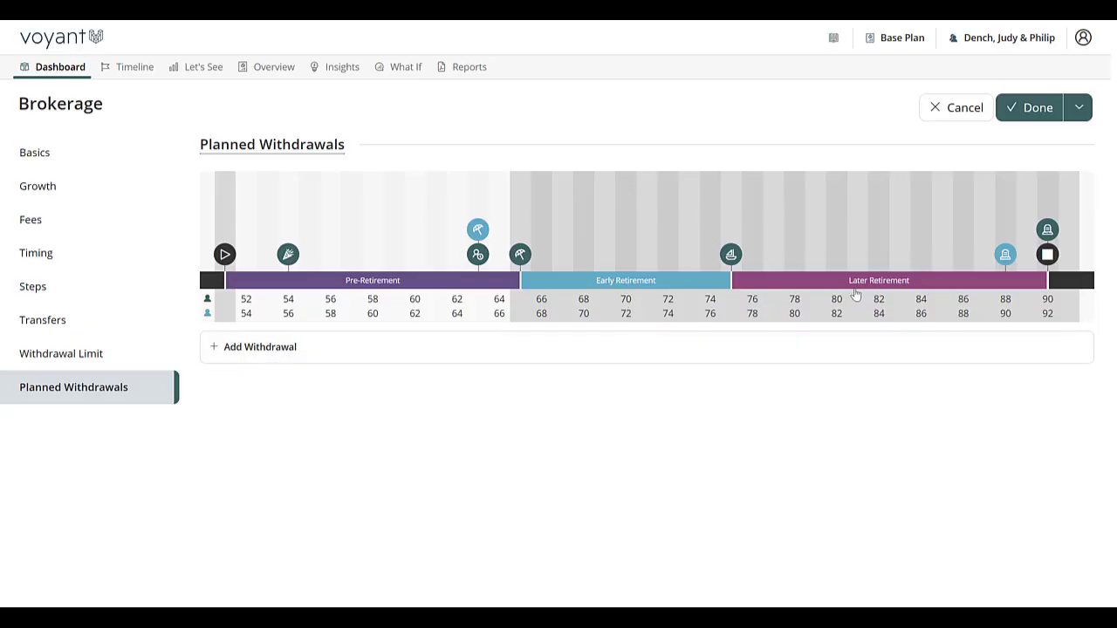
left_click(1033, 114)
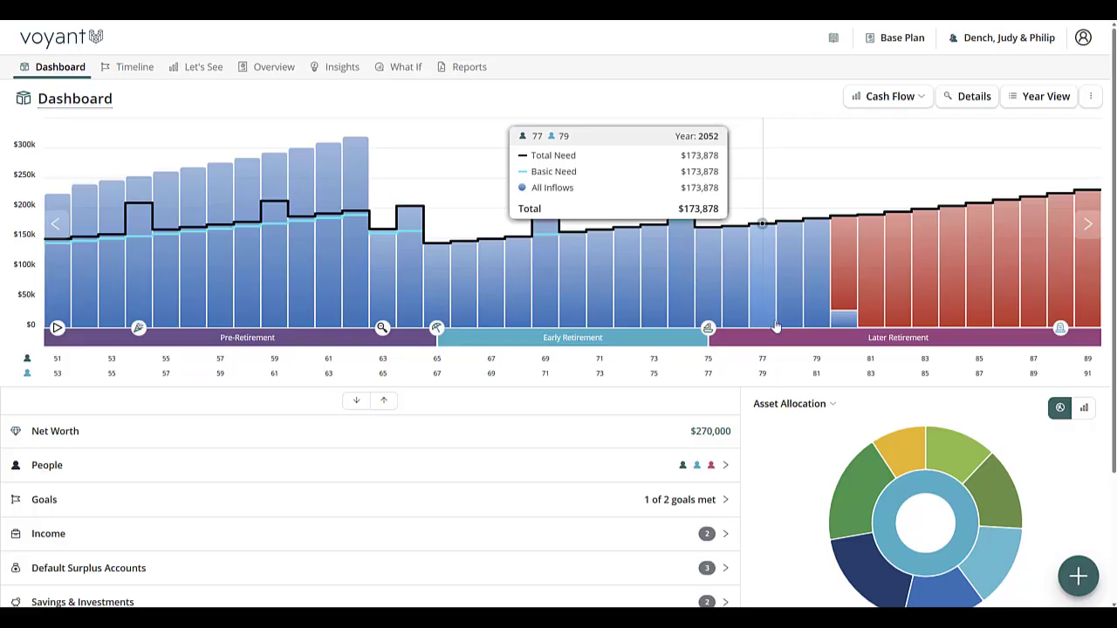
Step: Examine the Brokerage account's yearly investment details across retirement years in the Year View
left_click(968, 99)
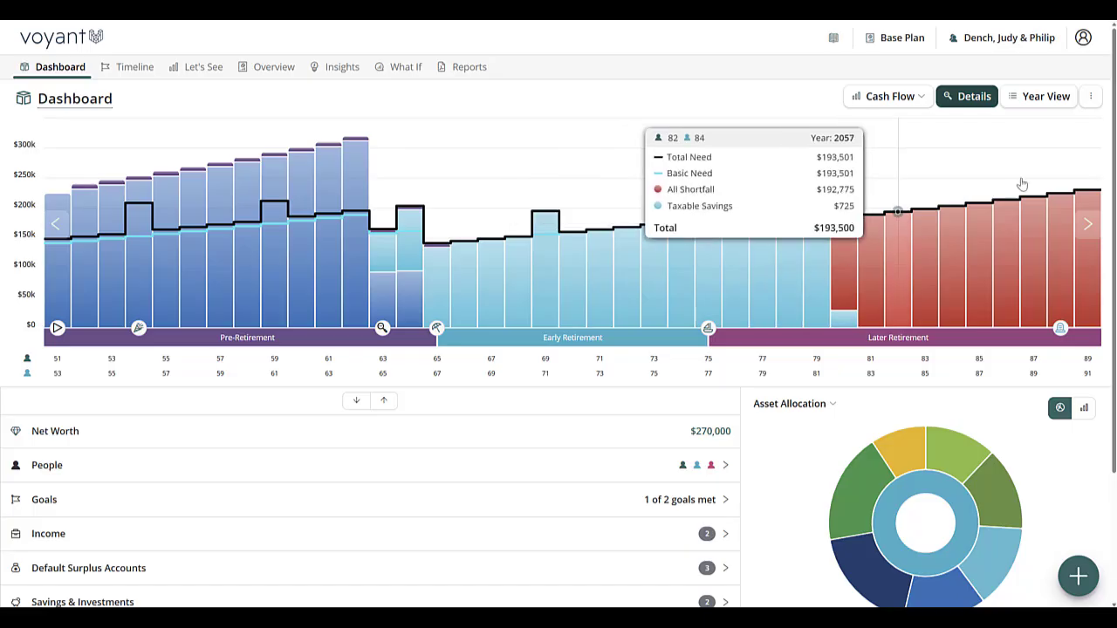
left_click(1048, 99)
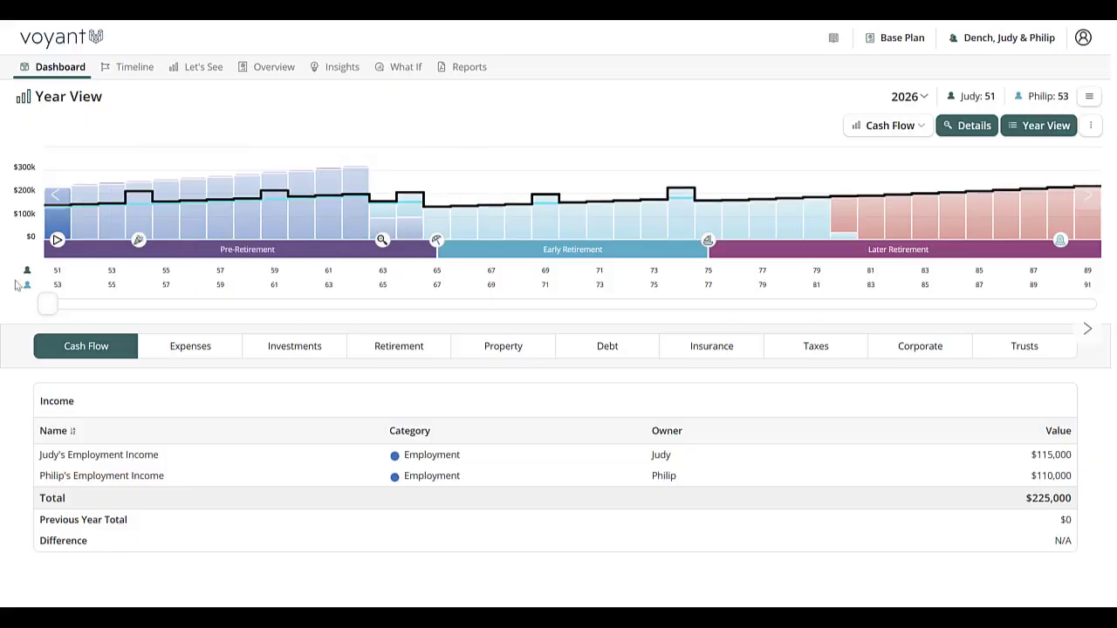
left_click_drag(48, 305, 463, 305)
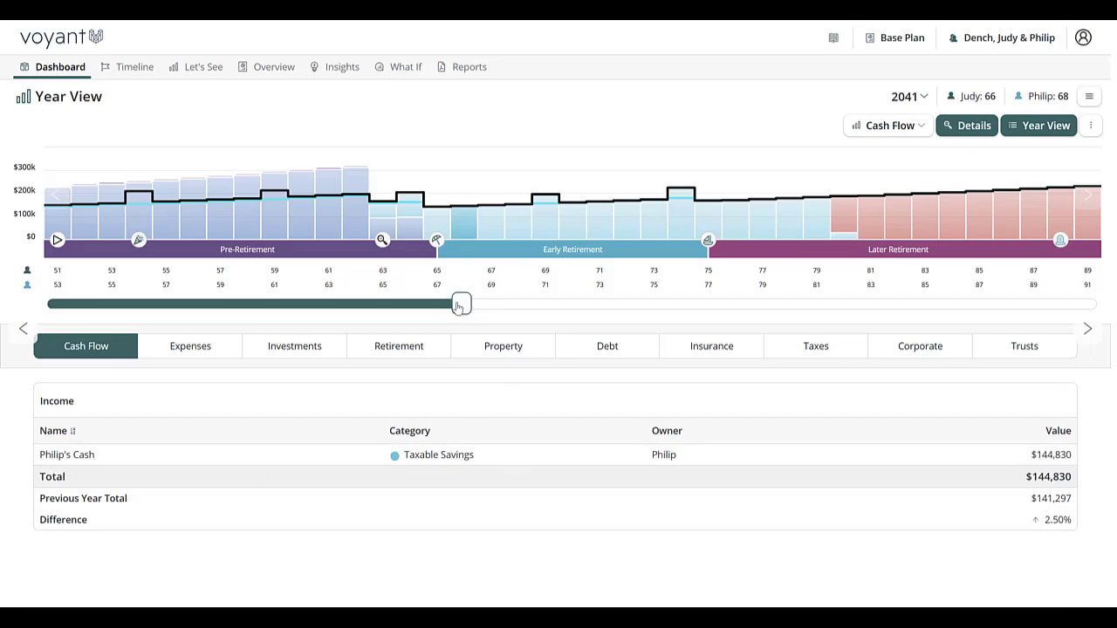
left_click_drag(455, 311, 670, 342)
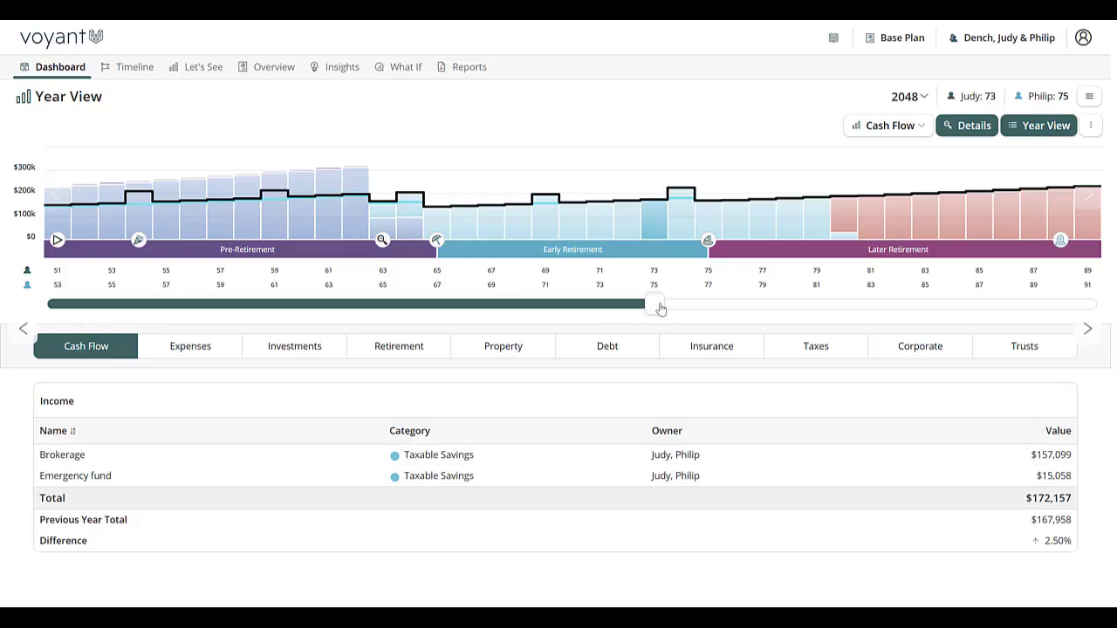
left_click_drag(660, 309, 822, 304)
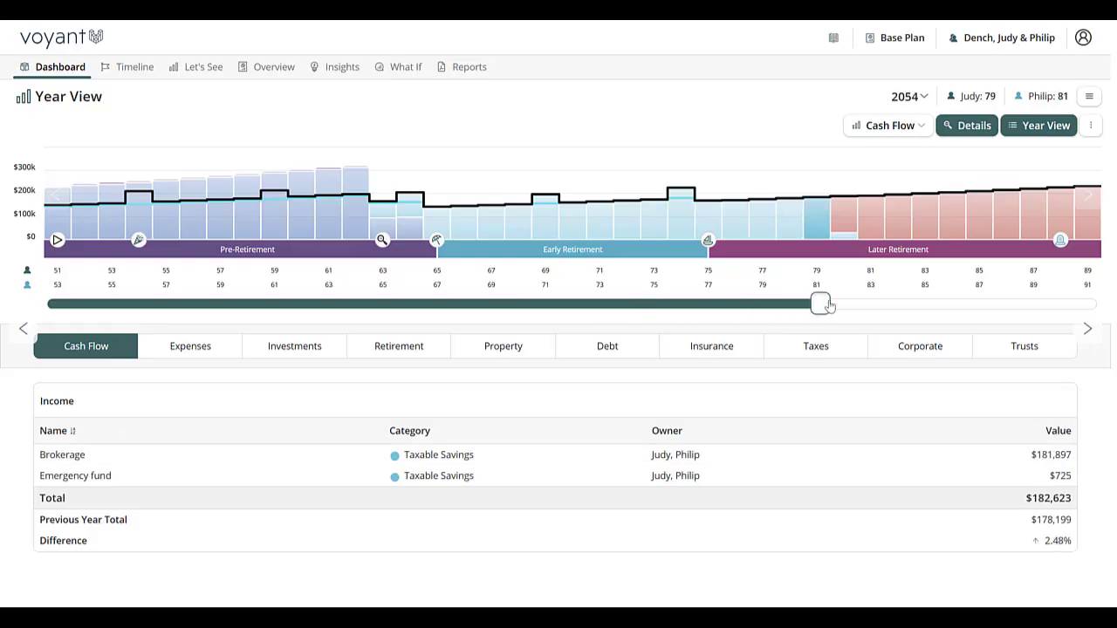
left_click(321, 348)
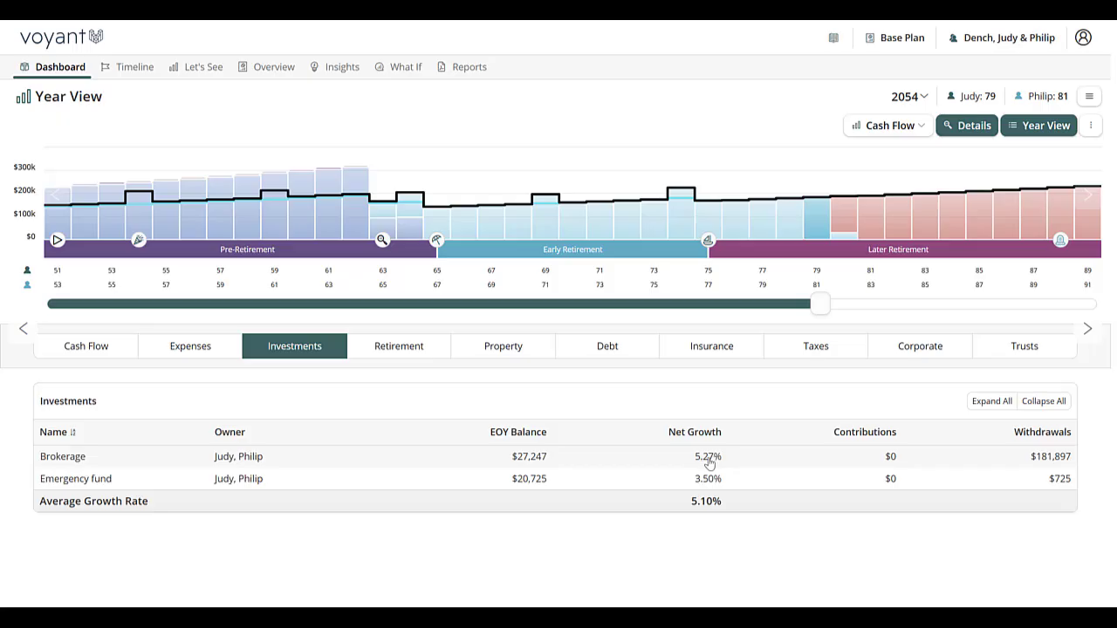
left_click(176, 462)
scroll(682, 486, "down", 2)
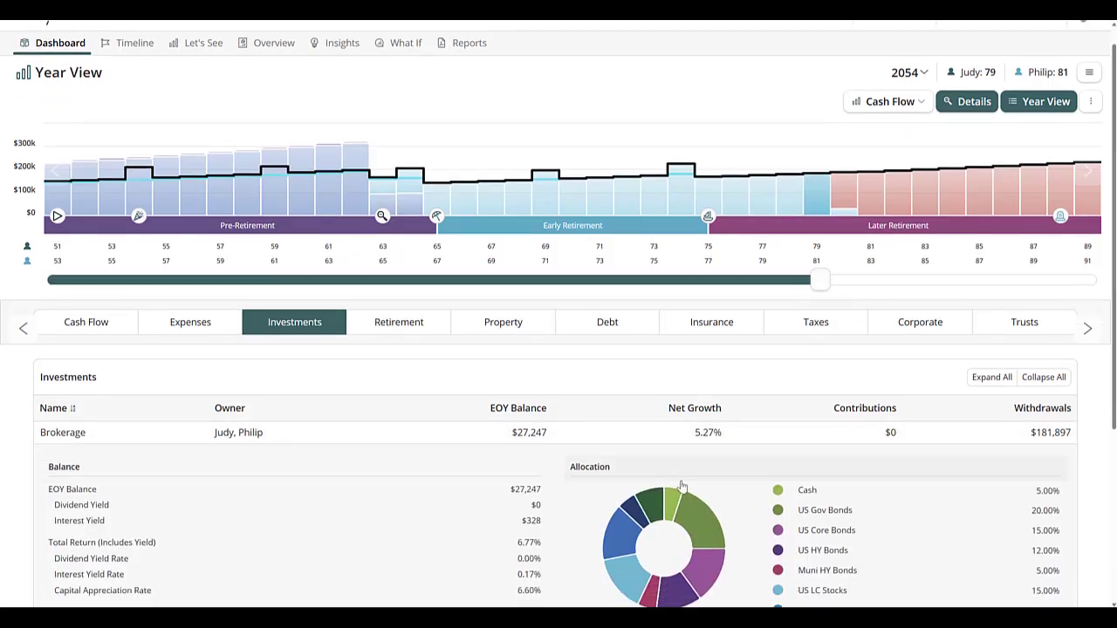
scroll(682, 485, "down", 2)
mouse_move(650, 413)
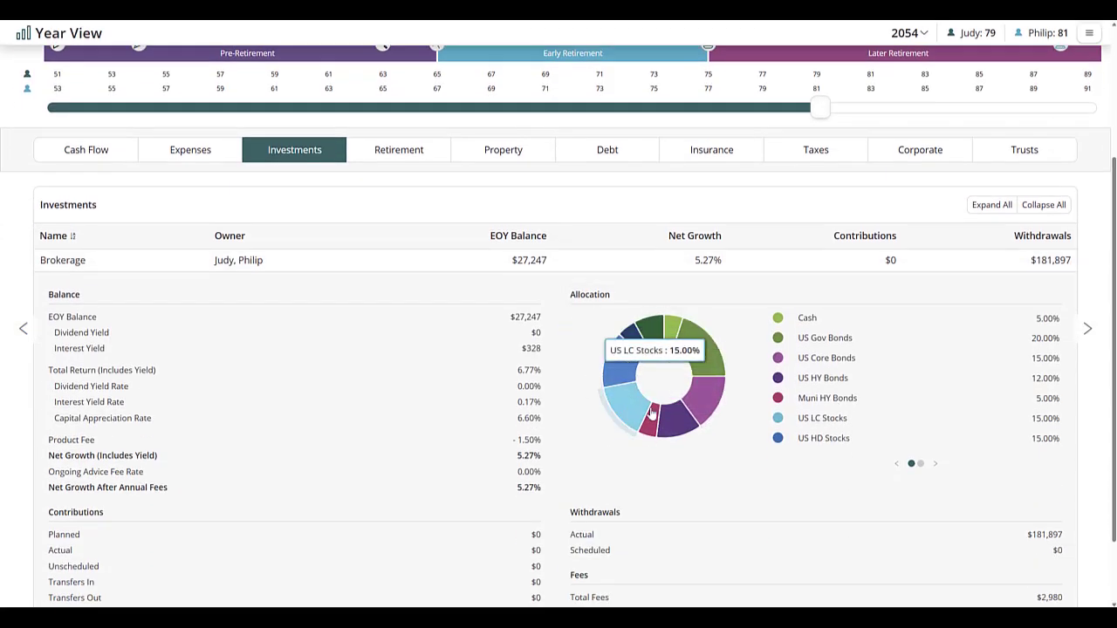
scroll(582, 423, "down", 1)
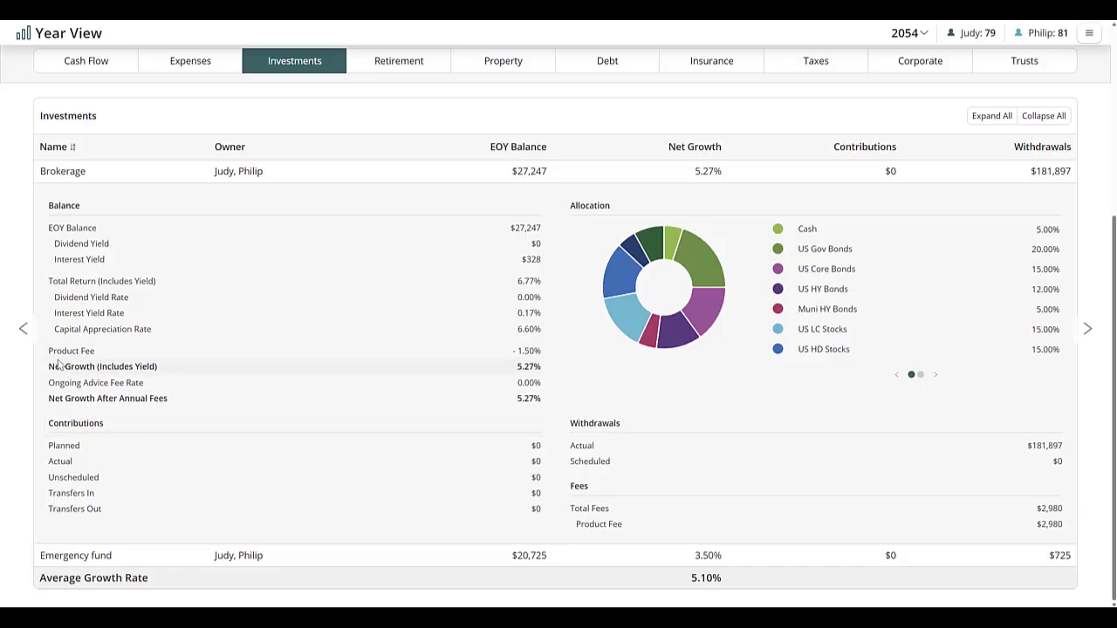
scroll(253, 419, "up", 3)
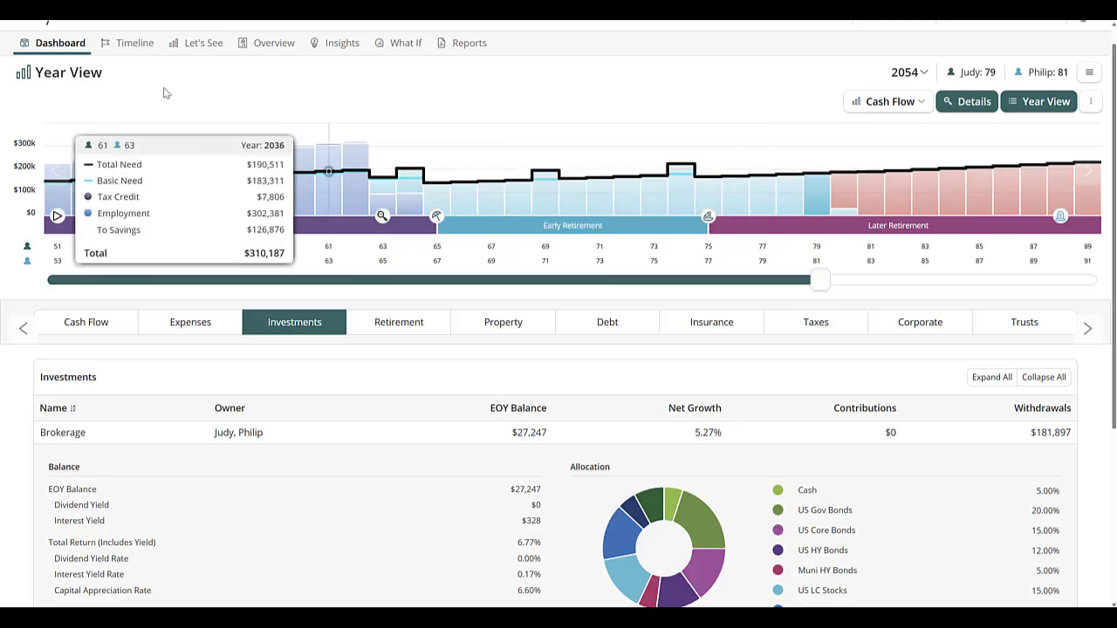
Step: Open the Dual Chart, switch the top chart to Assets, and show only the Brokerage series
left_click(197, 51)
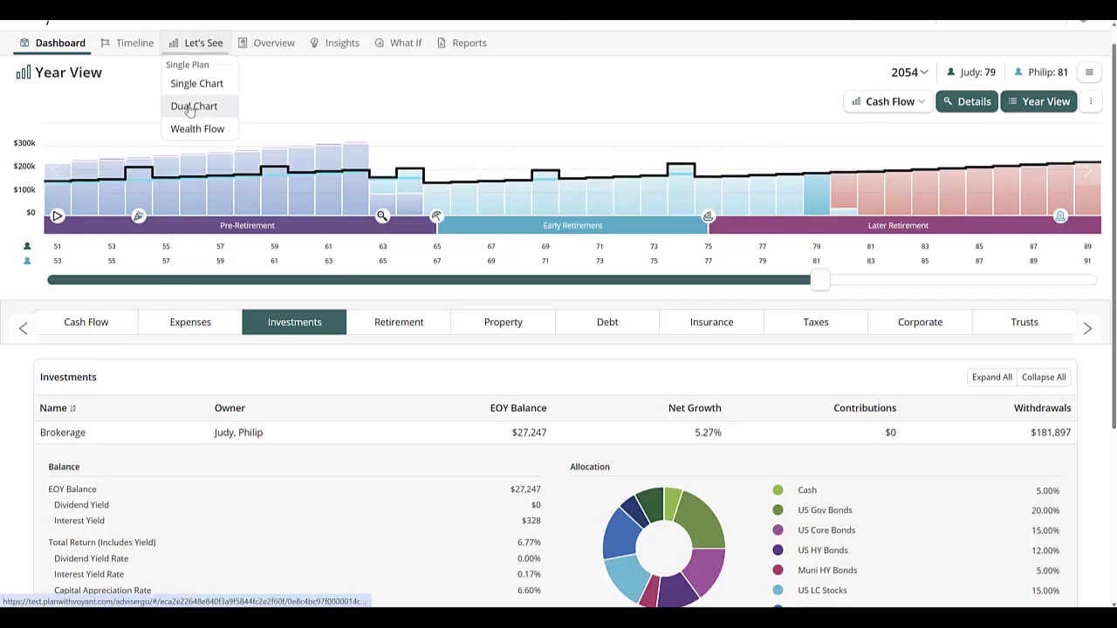
left_click(194, 106)
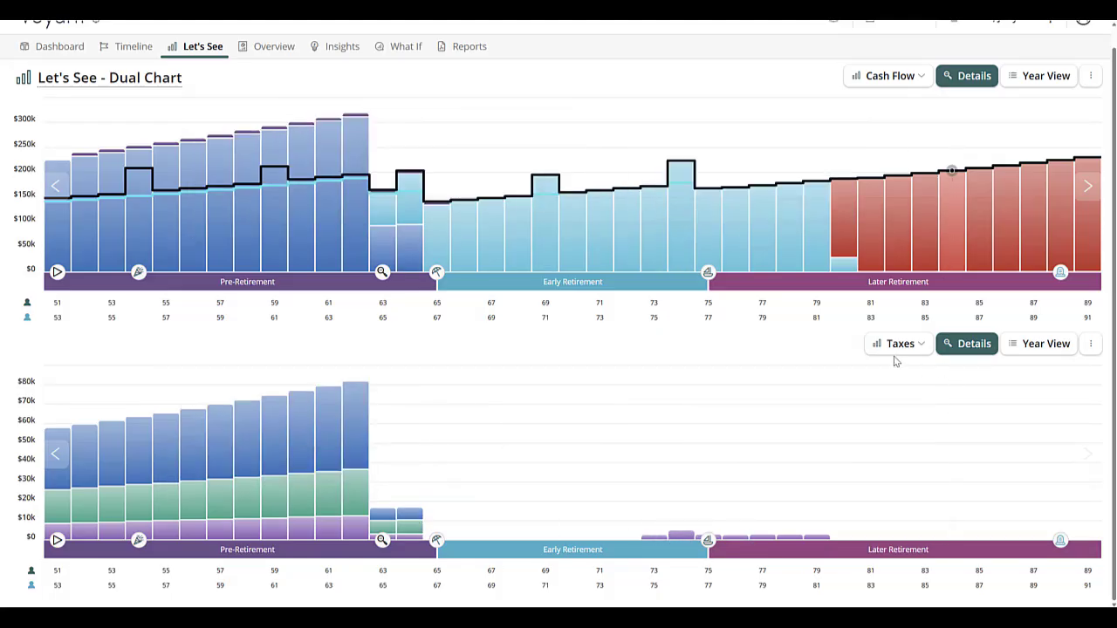
left_click(891, 78)
left_click(878, 121)
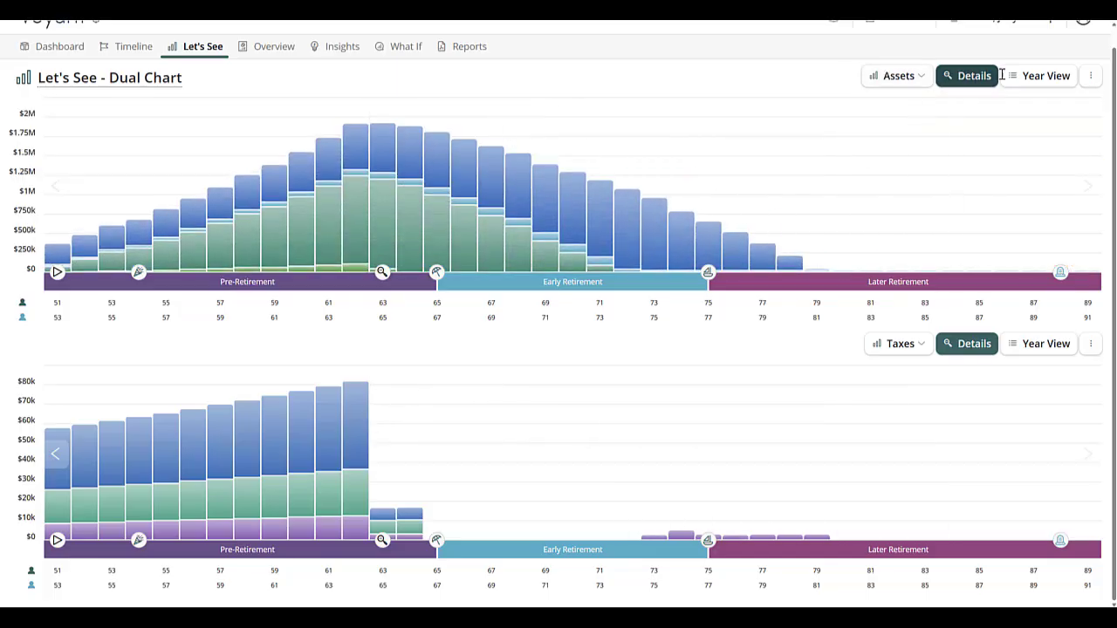
left_click(1090, 76)
left_click(1082, 107)
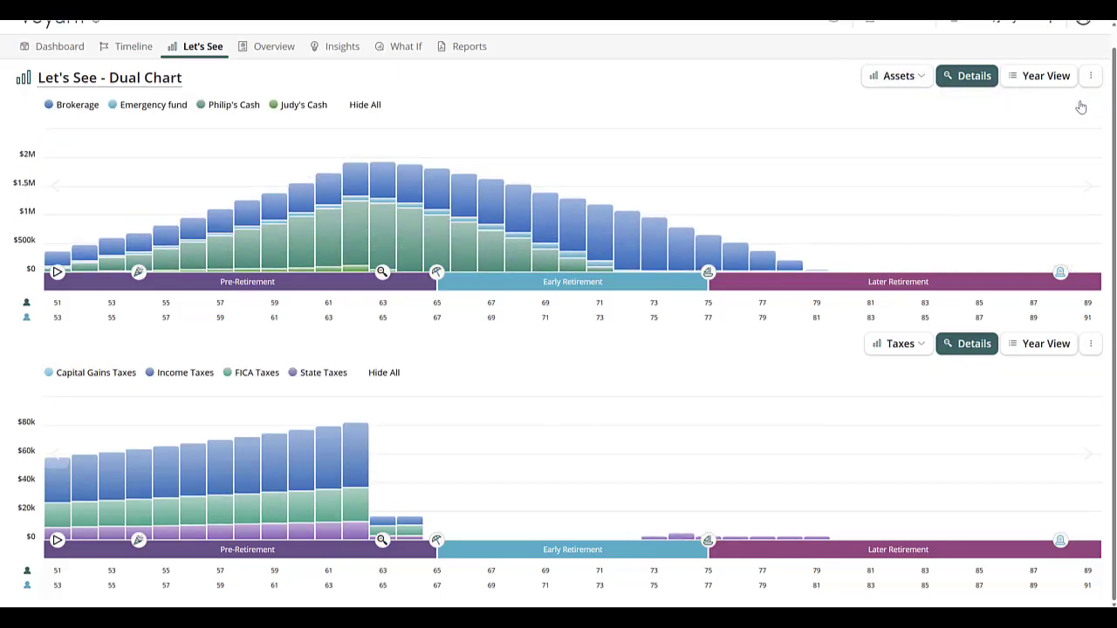
left_click(288, 106)
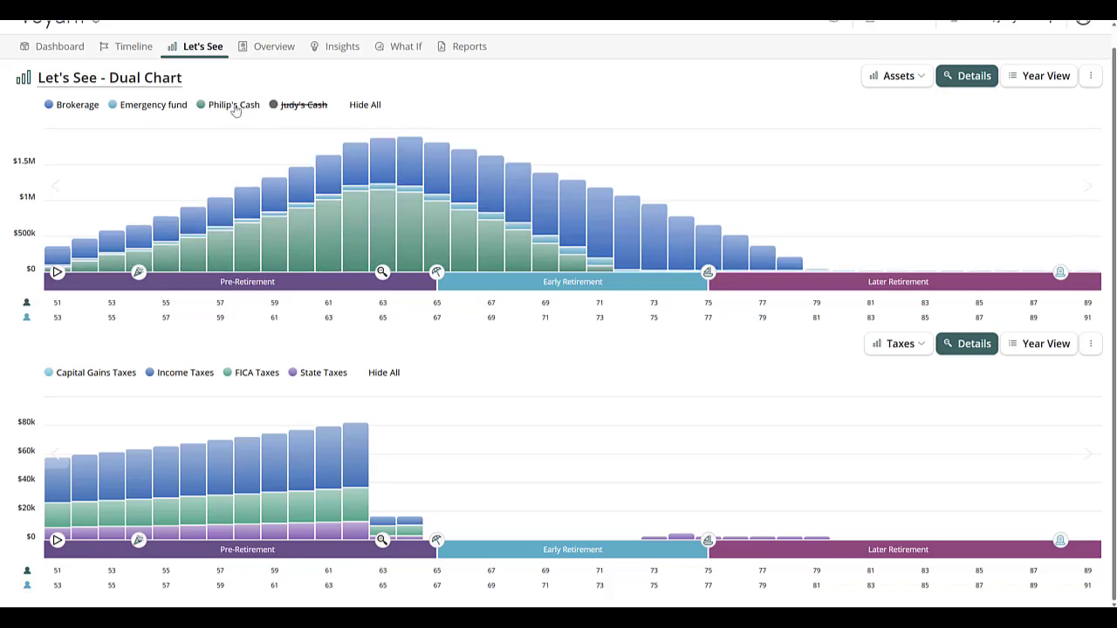
left_click(235, 111)
left_click(151, 107)
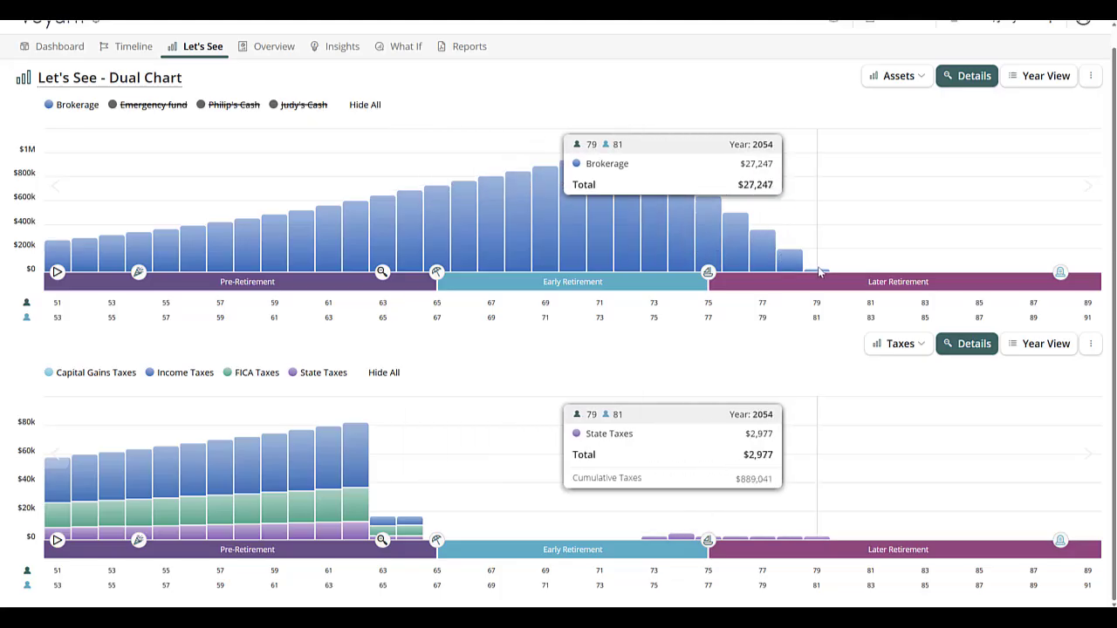
Step: Open the Request Support dialog from the client menu and choose to include a message
scroll(818, 266, "up", 1)
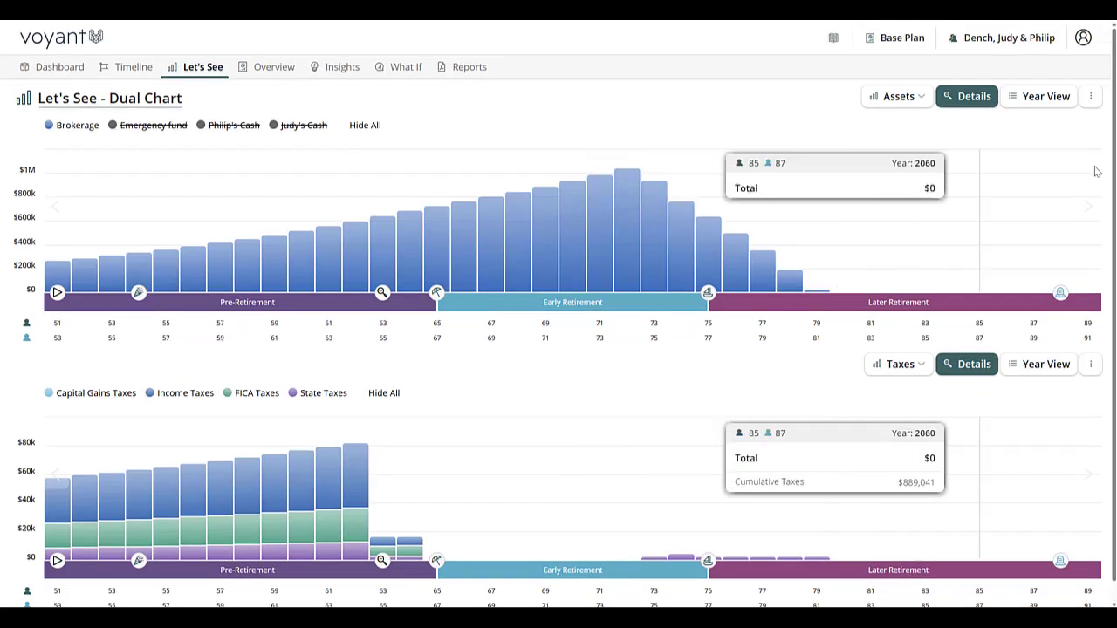
left_click(1012, 42)
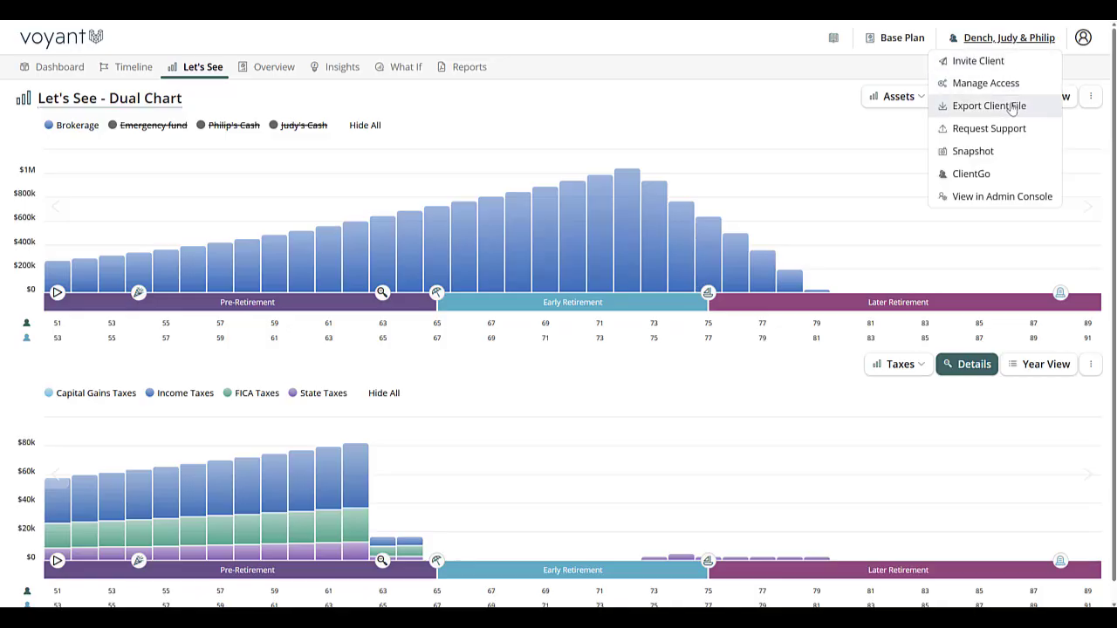
left_click(1001, 132)
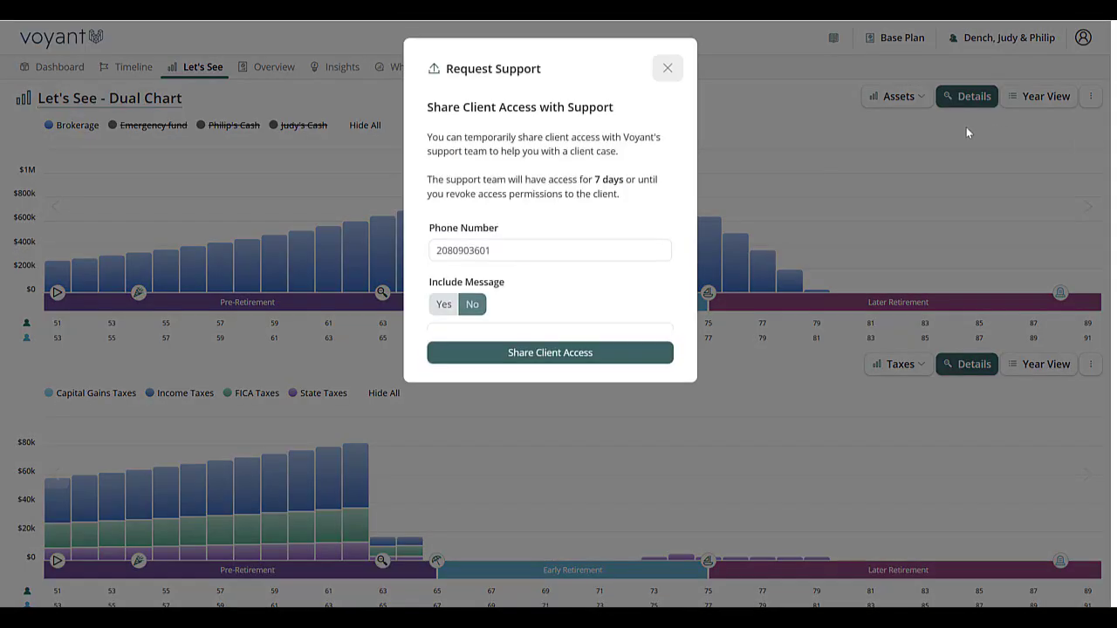
left_click(485, 379)
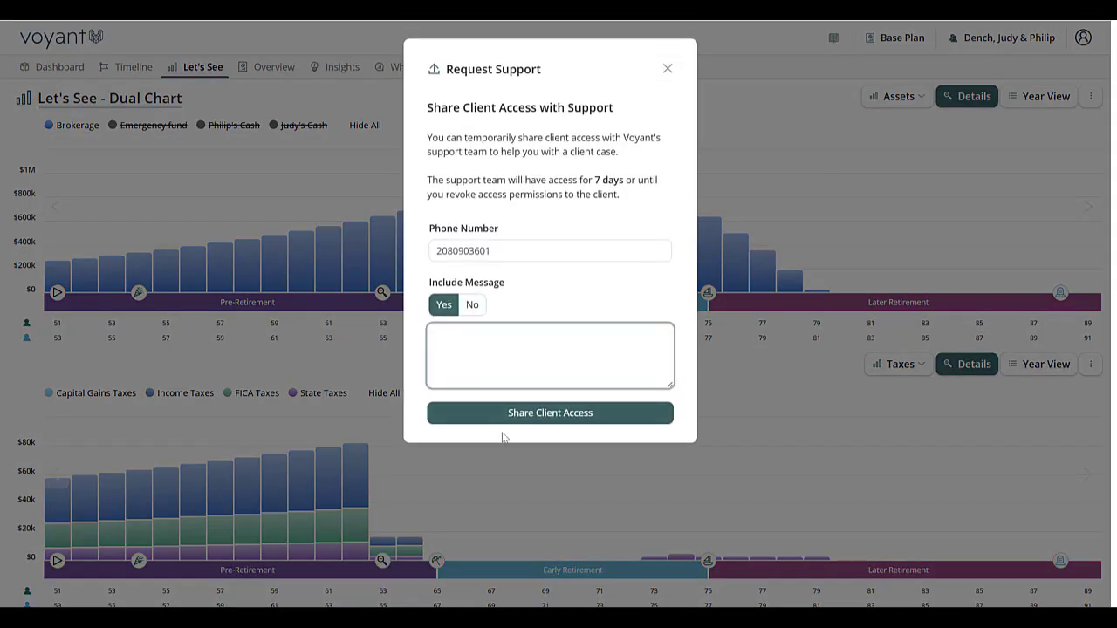